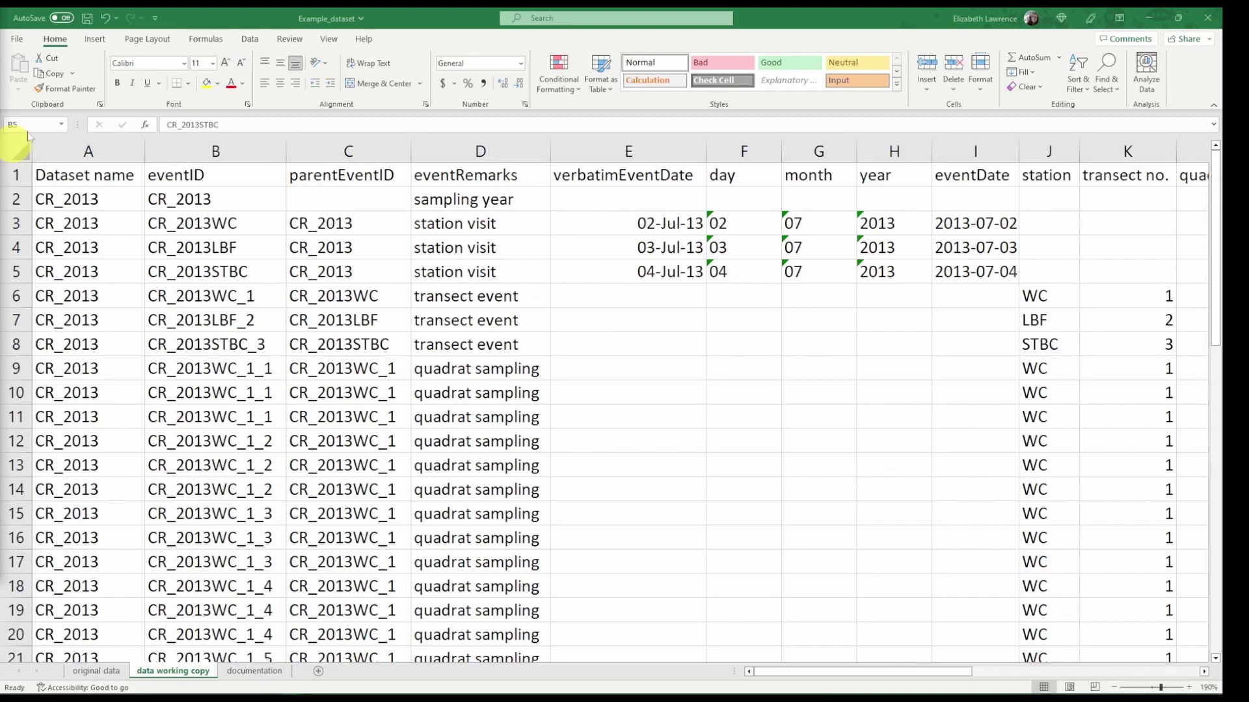
- Select columns B through S, eventID through velocity (m/s), on the data working copy sheet
left_click_drag(216, 152, 965, 149)
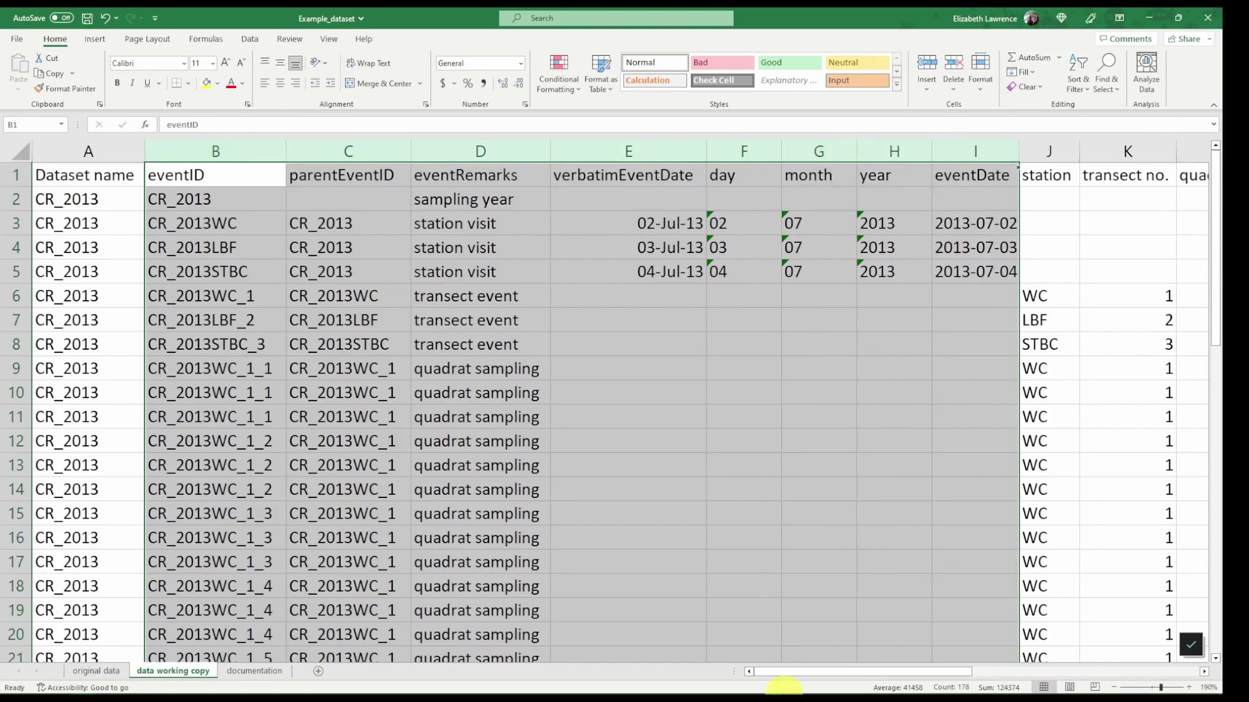
left_click_drag(798, 671, 865, 667)
left_click_drag(668, 158, 924, 147)
left_click_drag(931, 671, 1037, 646)
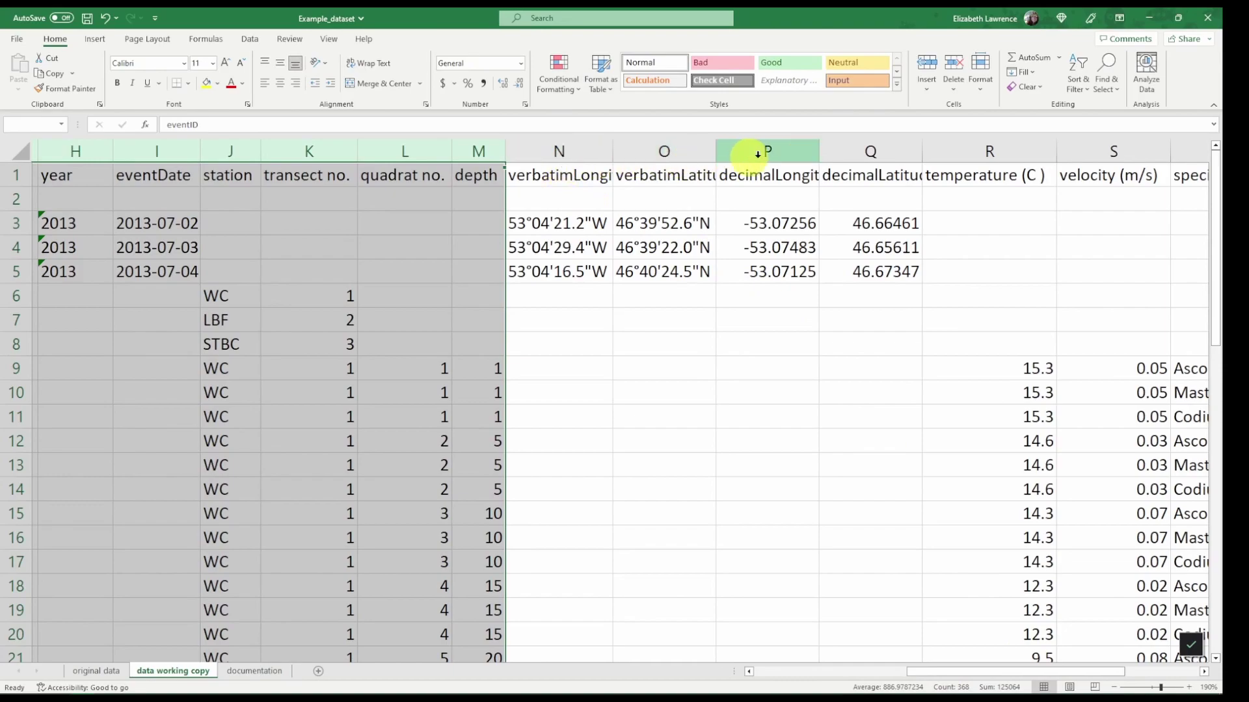
left_click(870, 151, "shift")
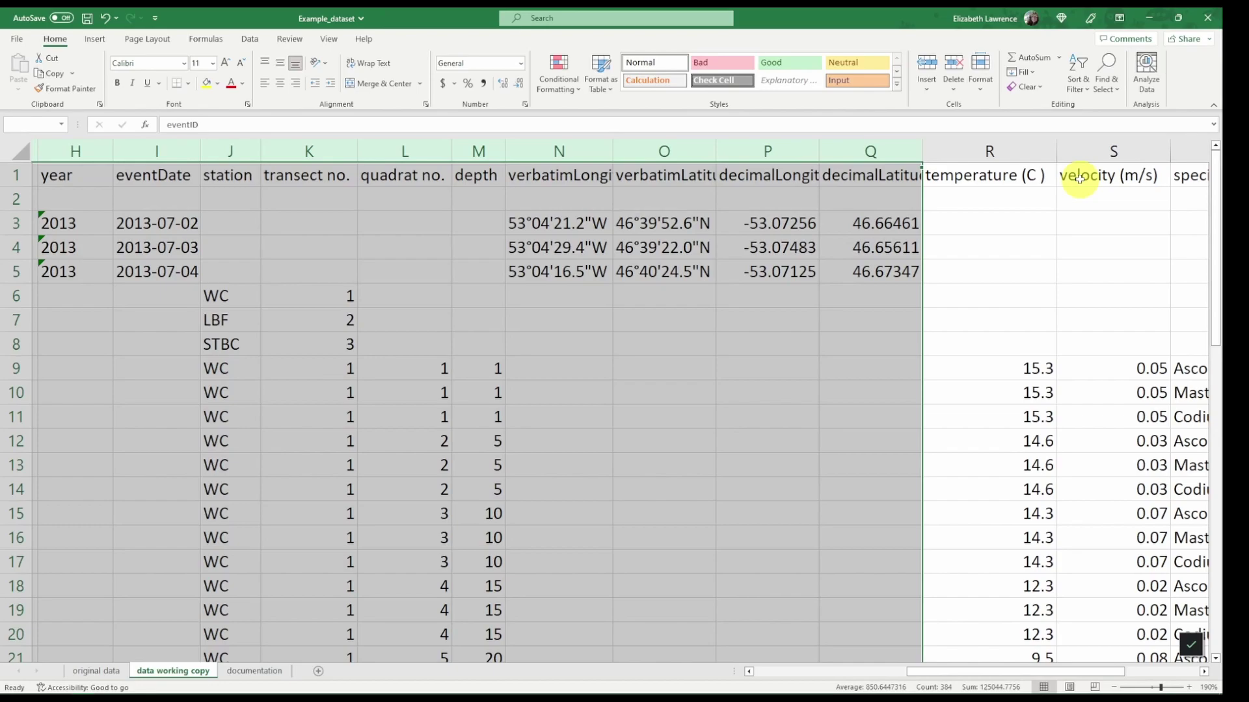
key("shift+Right")
key("shift+Right")
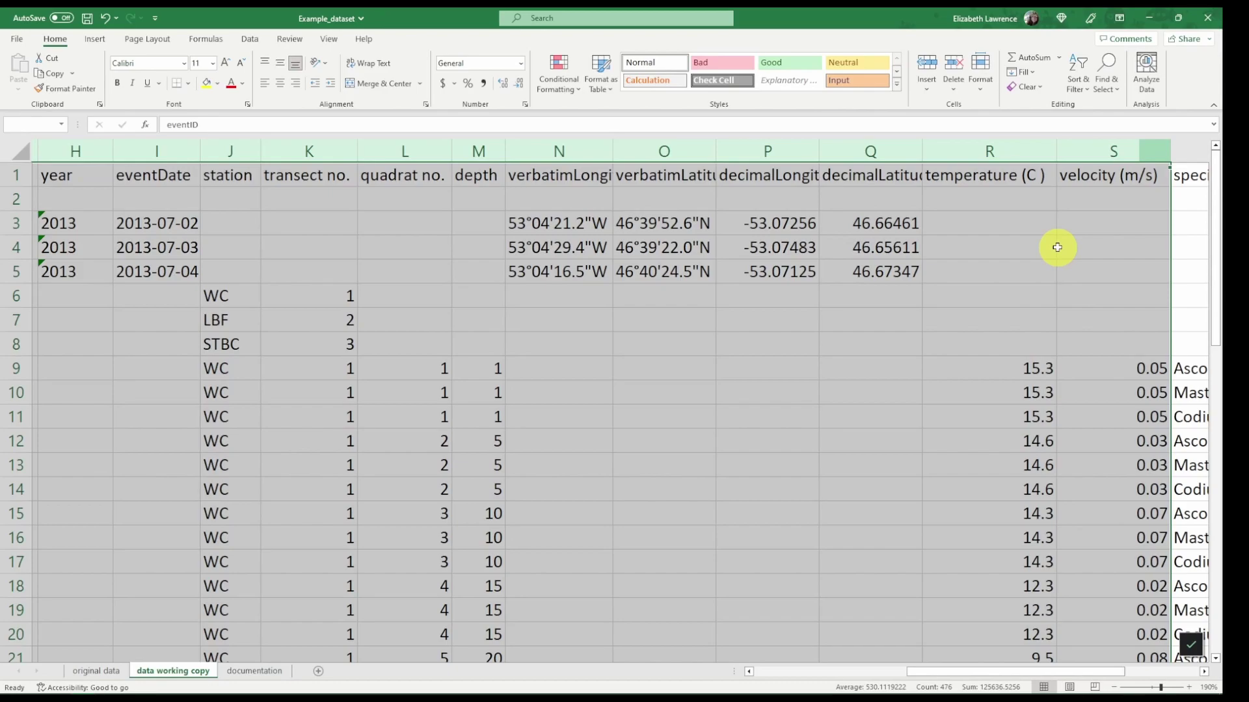
key("alt+a")
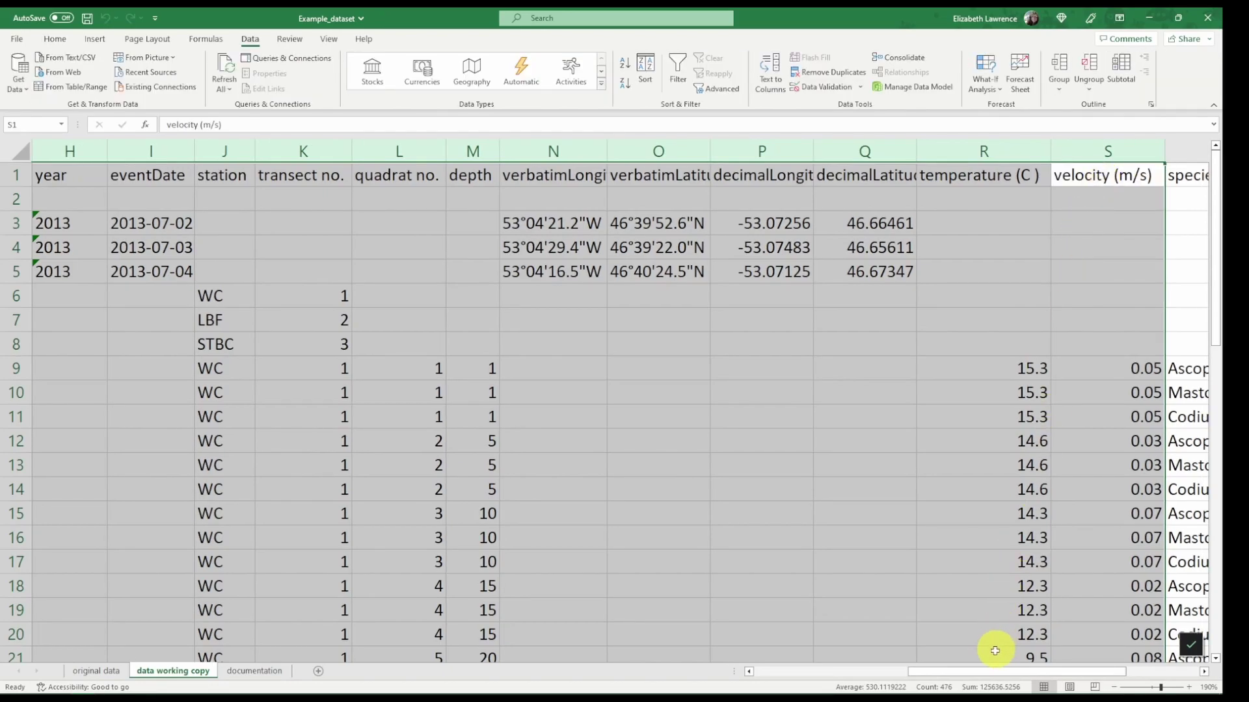
- Add the sampling method column (V) to the selection and copy all selected columns
left_click_drag(994, 673, 1071, 670)
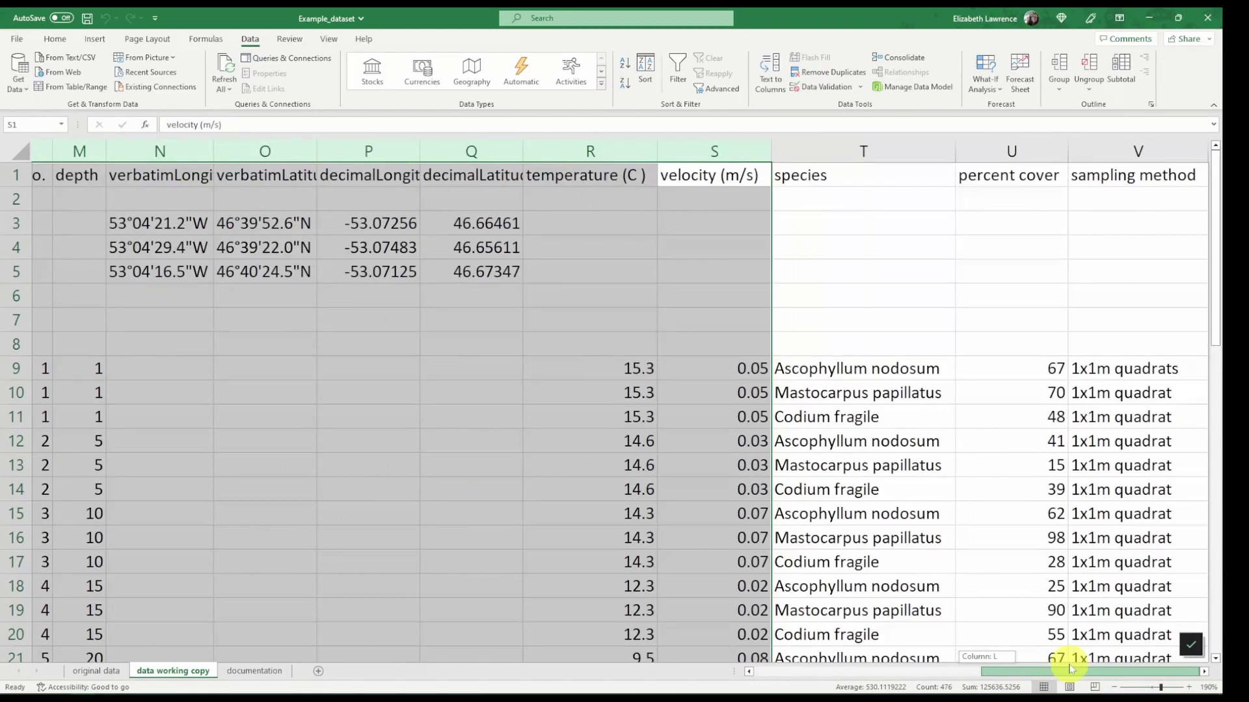
left_click(1146, 150, "ctrl")
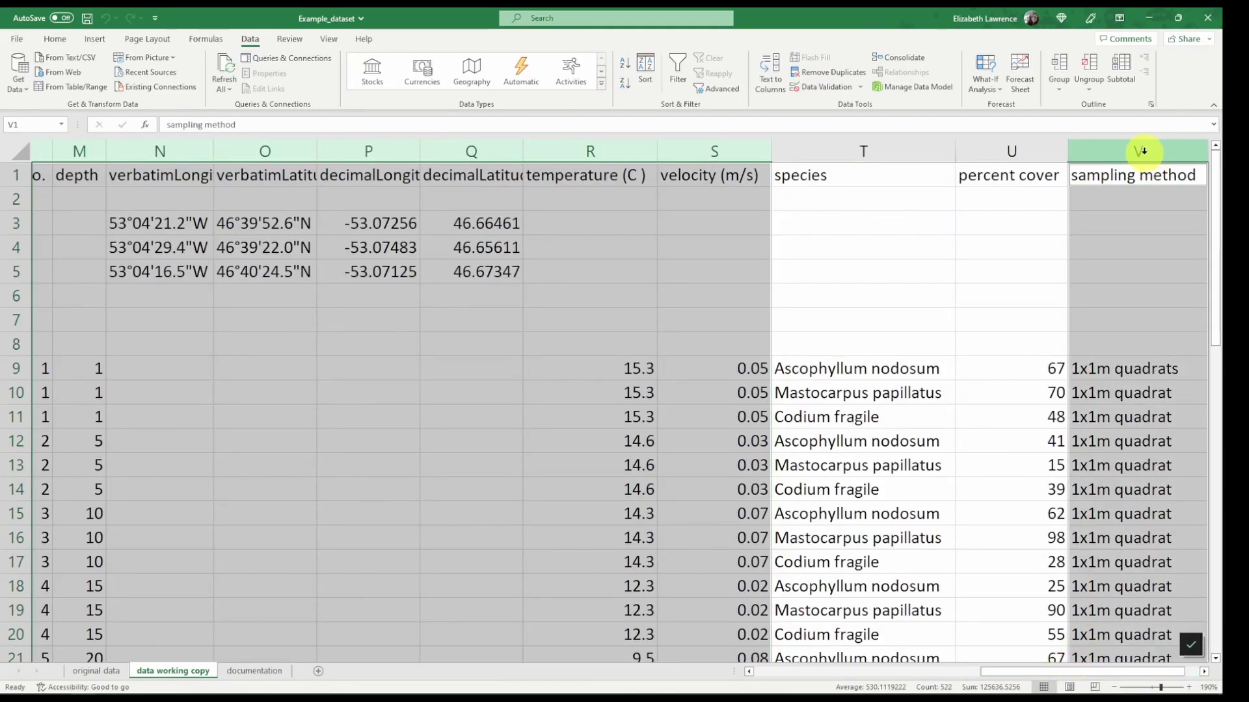
right_click(1145, 150)
left_click(1027, 242)
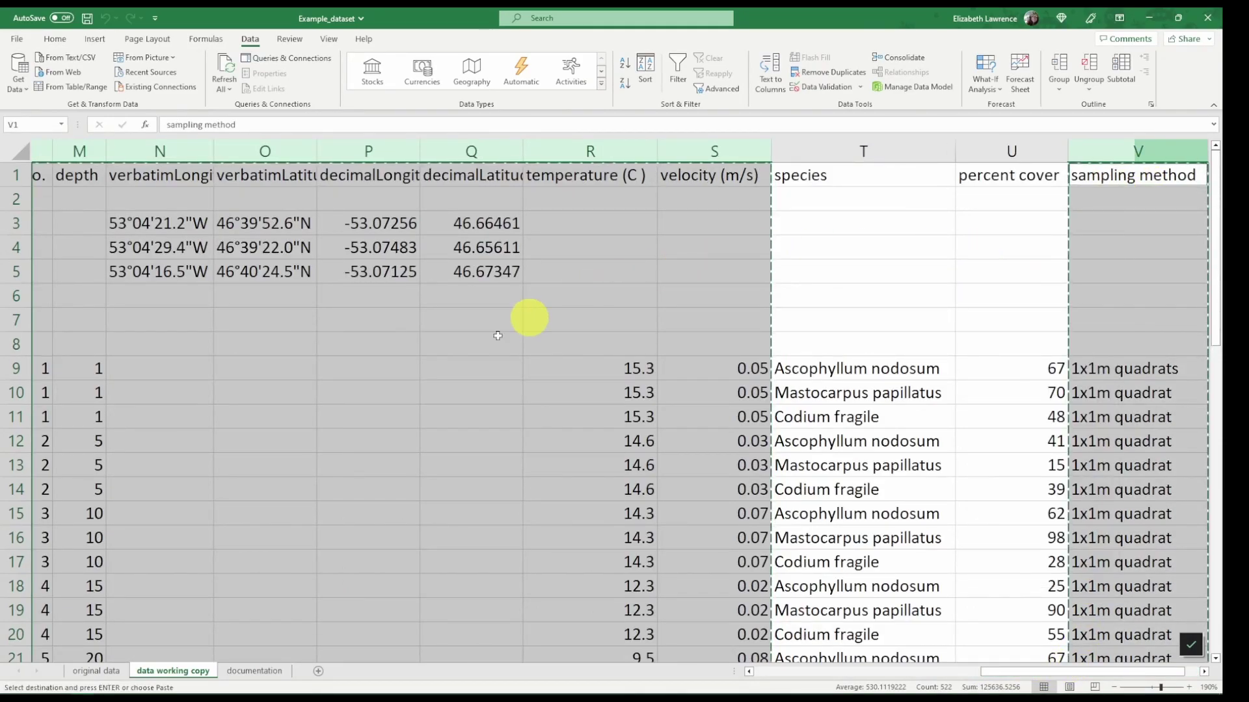
- Create a new sheet named 'event' and paste the copied columns at A1
left_click(318, 671)
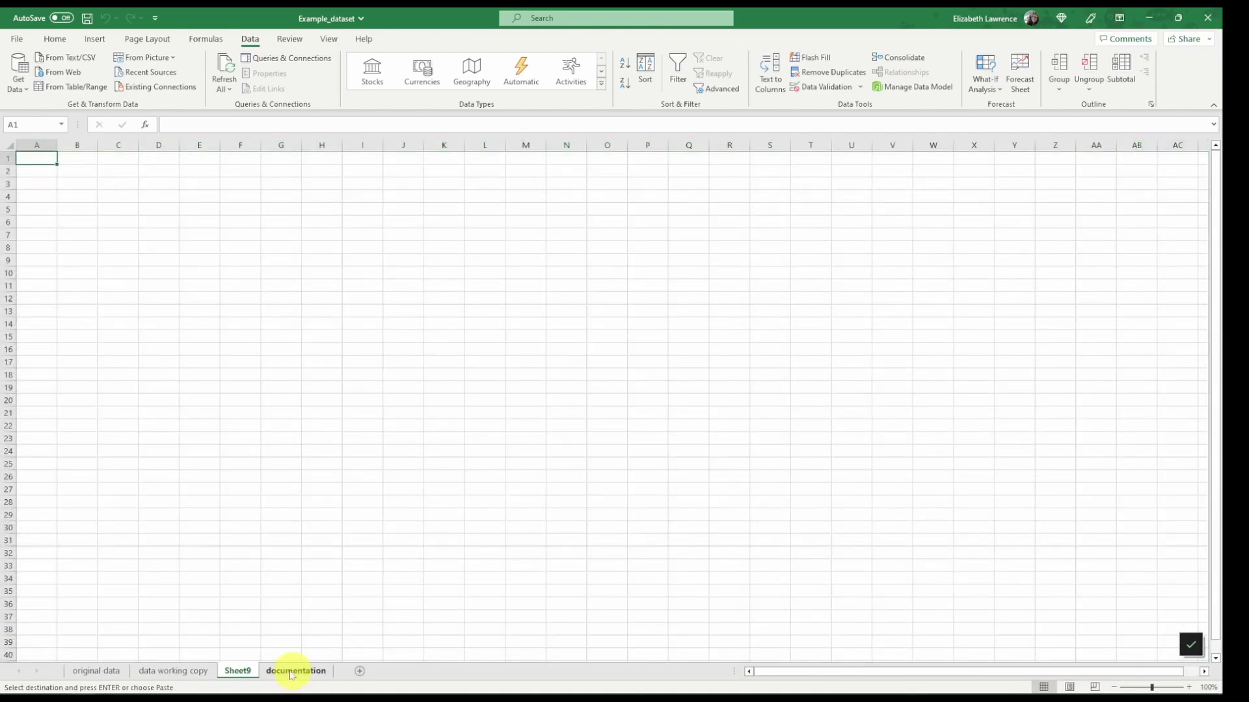
double_click(238, 671)
type("event")
key("Return")
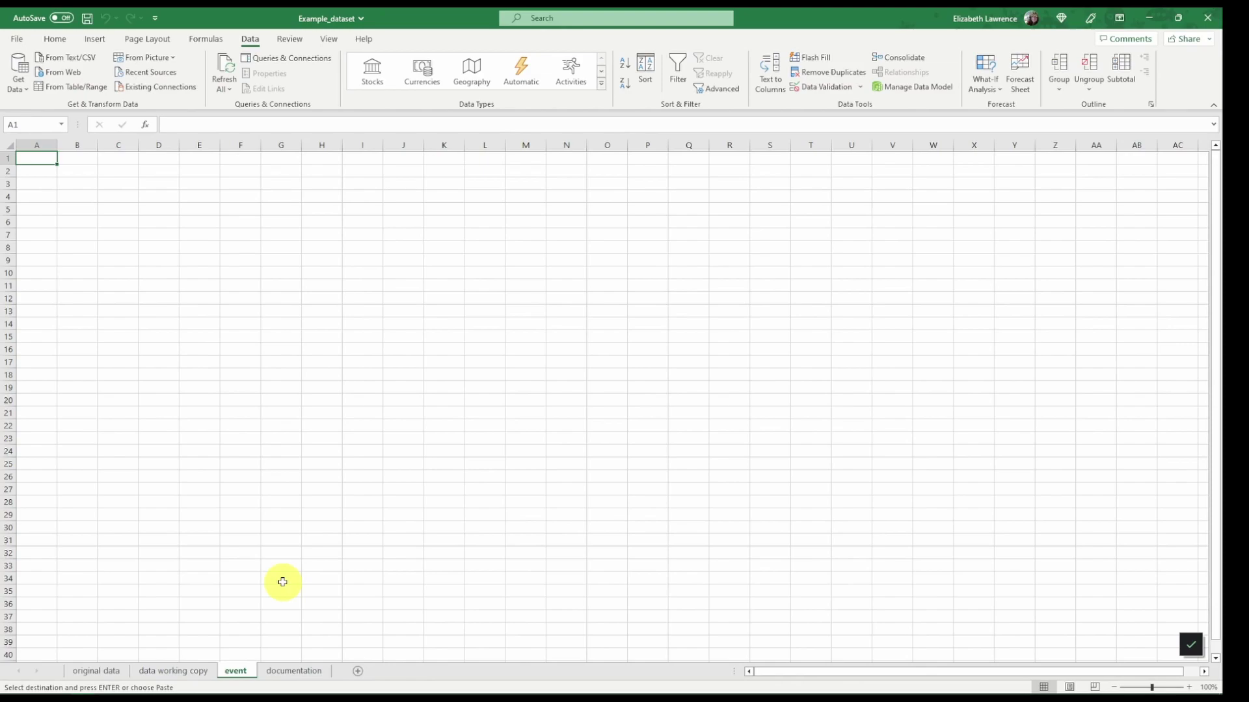
scroll(159, 354, "up", 4)
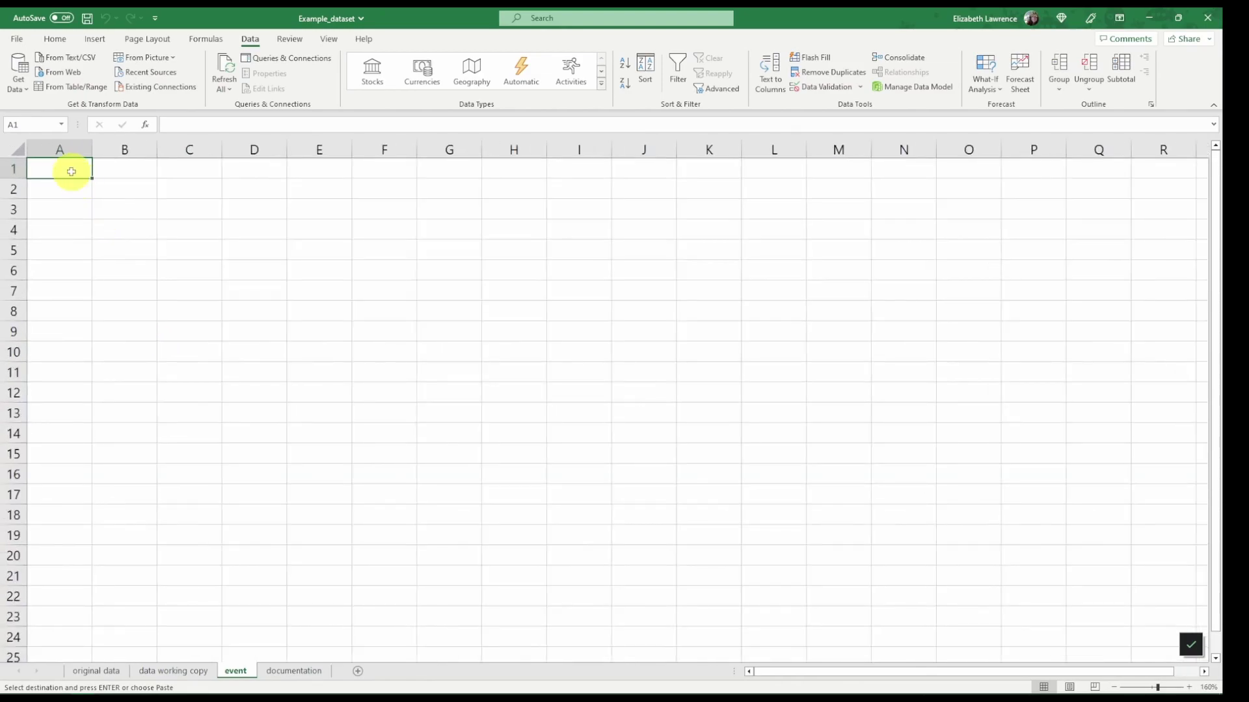
right_click(72, 171)
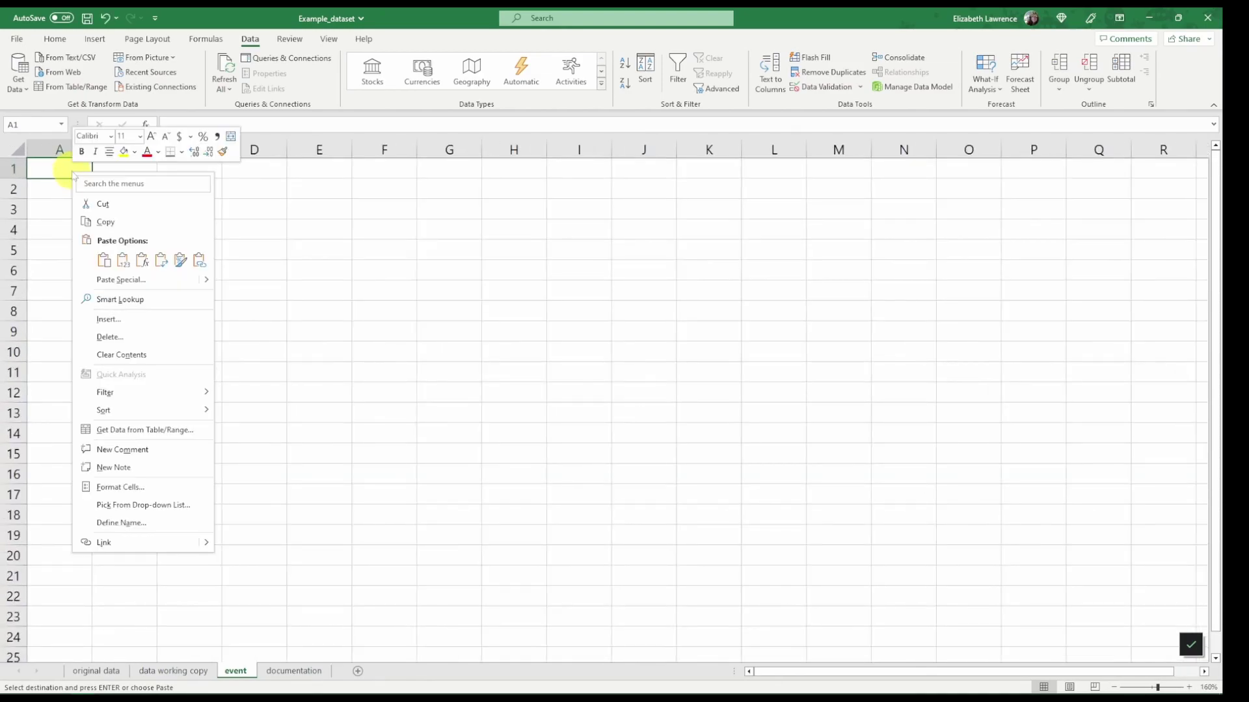
left_click(103, 260)
left_click(398, 231)
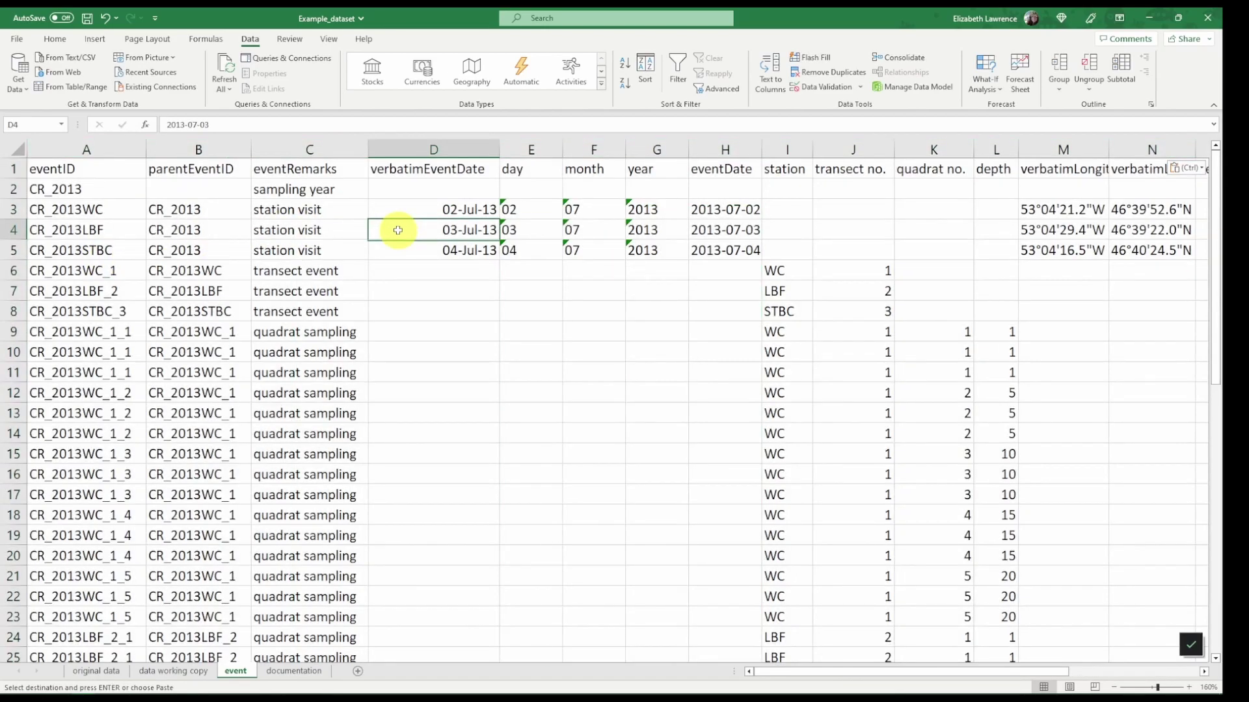
left_click(290, 263)
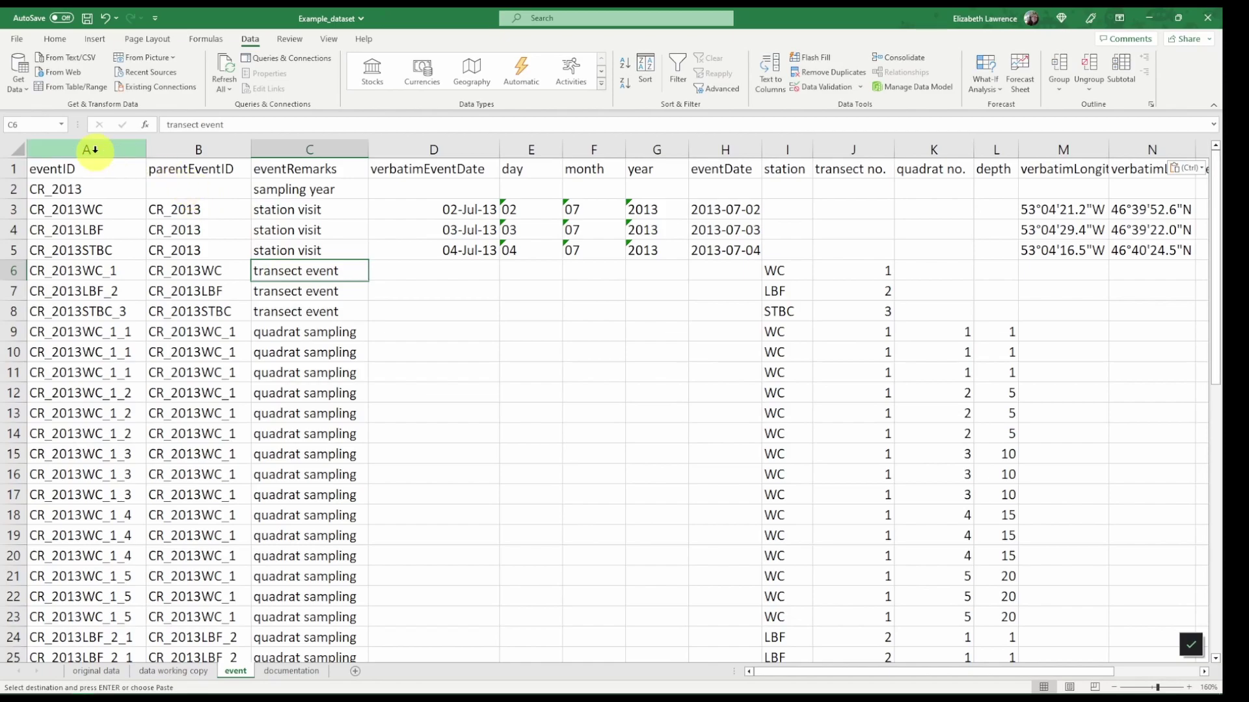
- Select the whole table and remove duplicates on eventID only, with headers, leaving 22 records
left_click(76, 171)
key("ctrl+shift+End")
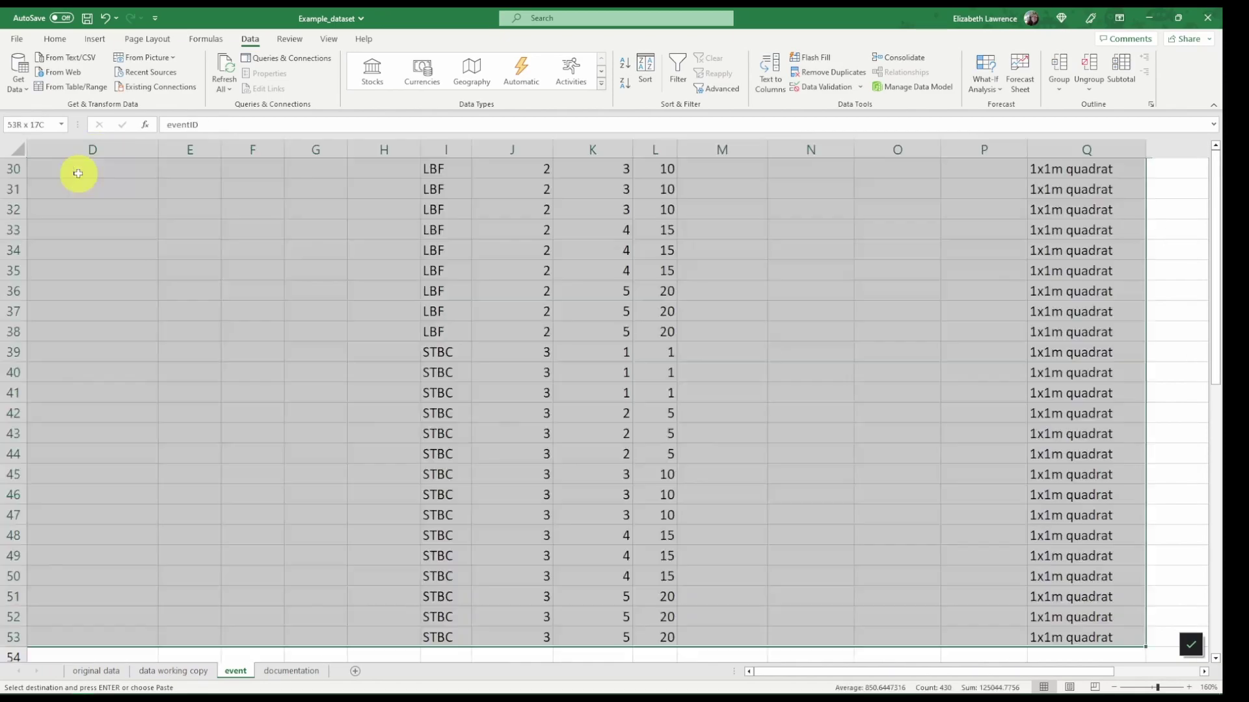
left_click_drag(865, 670, 733, 675)
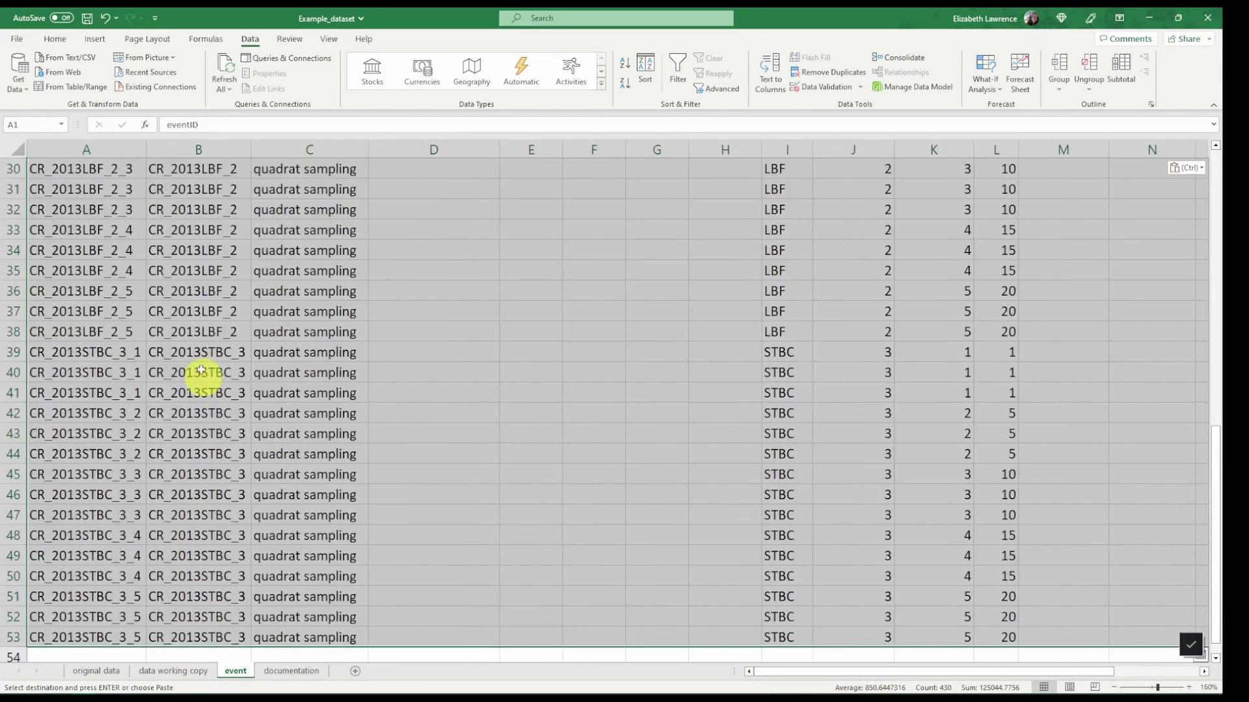
scroll(216, 355, "up", 9)
scroll(215, 355, "up", 1)
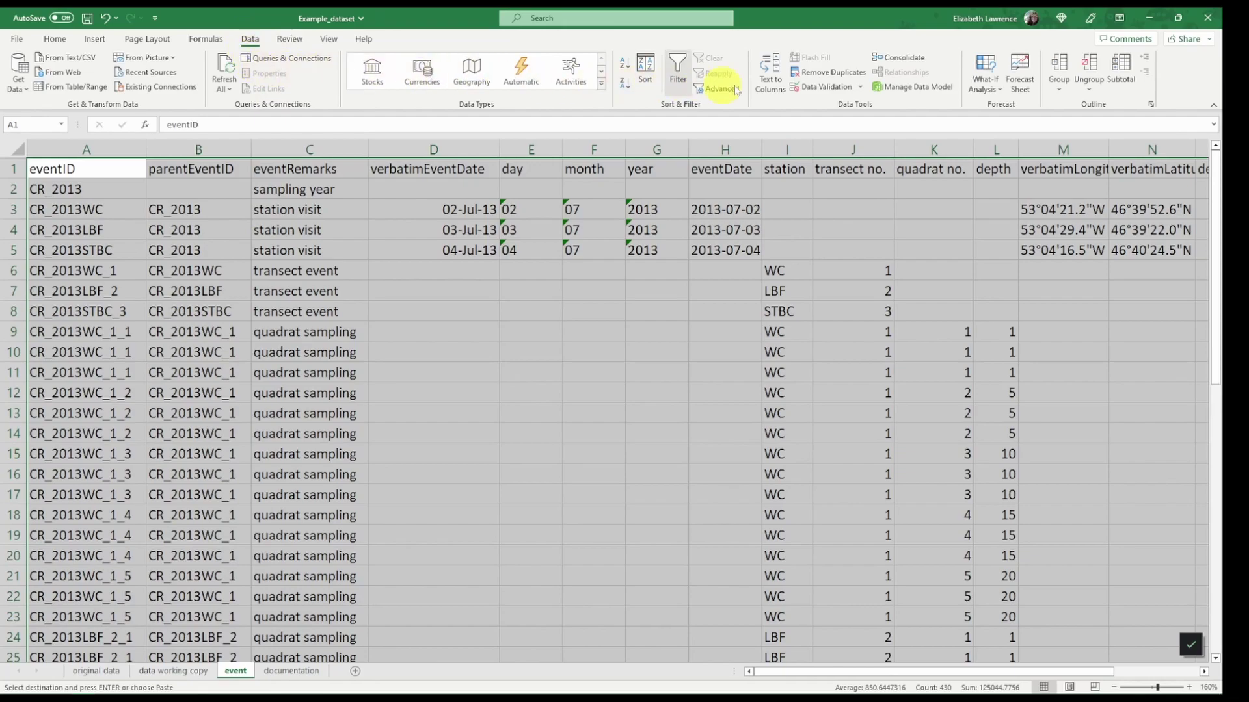
left_click(845, 73)
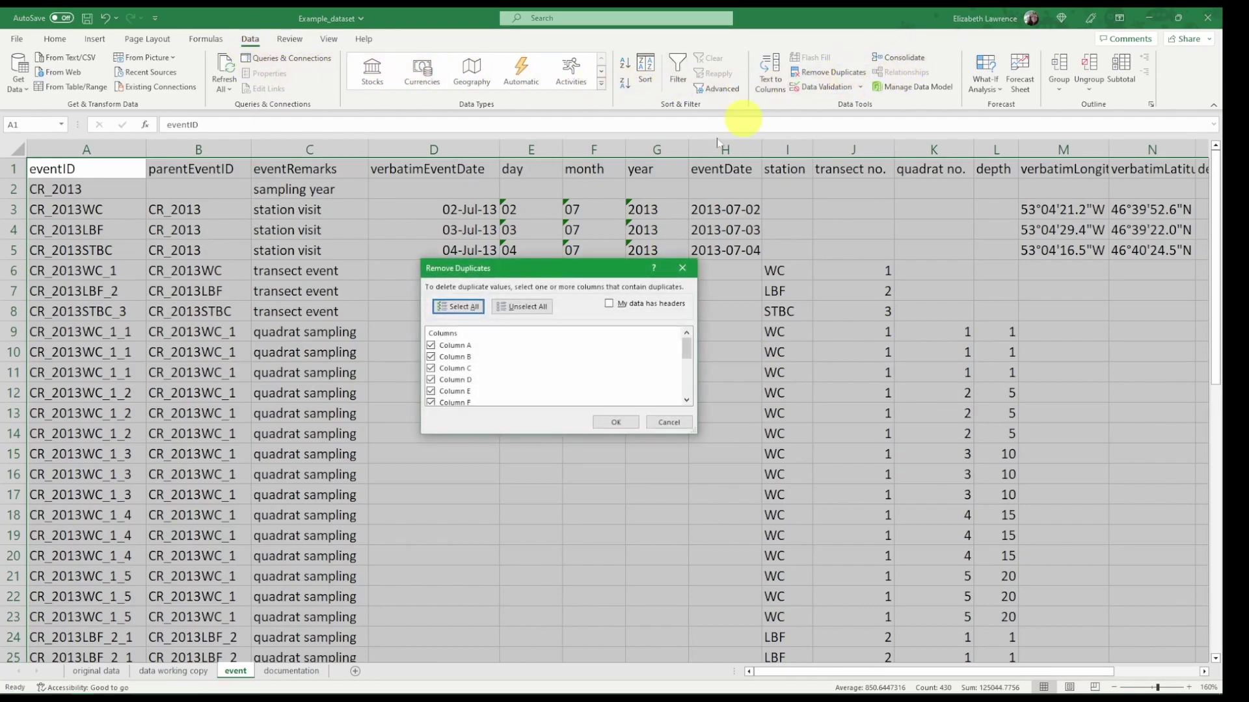
left_click(615, 303)
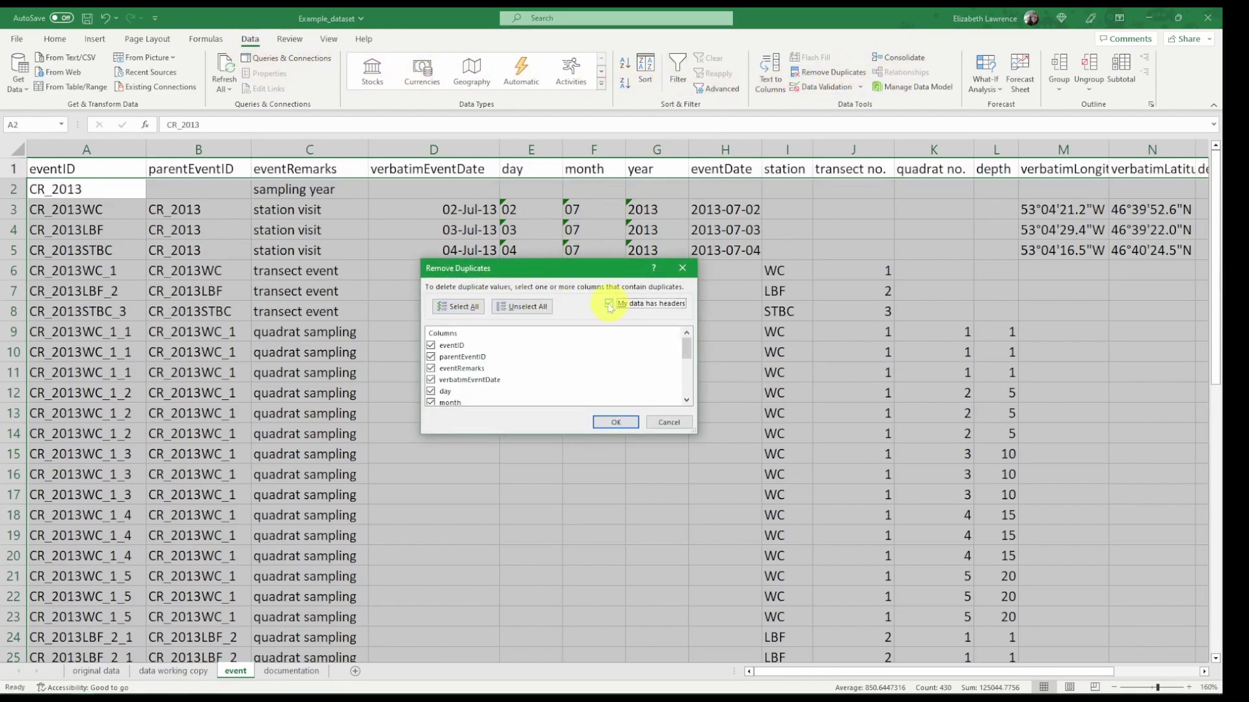
left_click(520, 307)
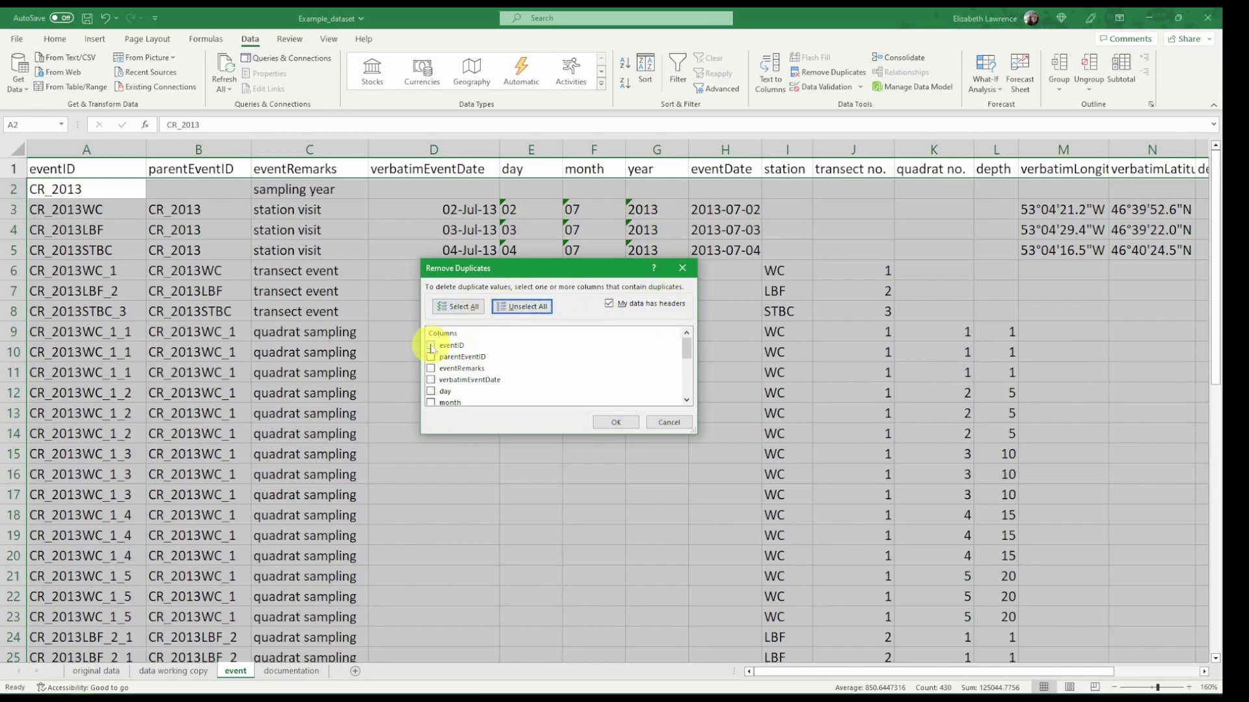
left_click(455, 346)
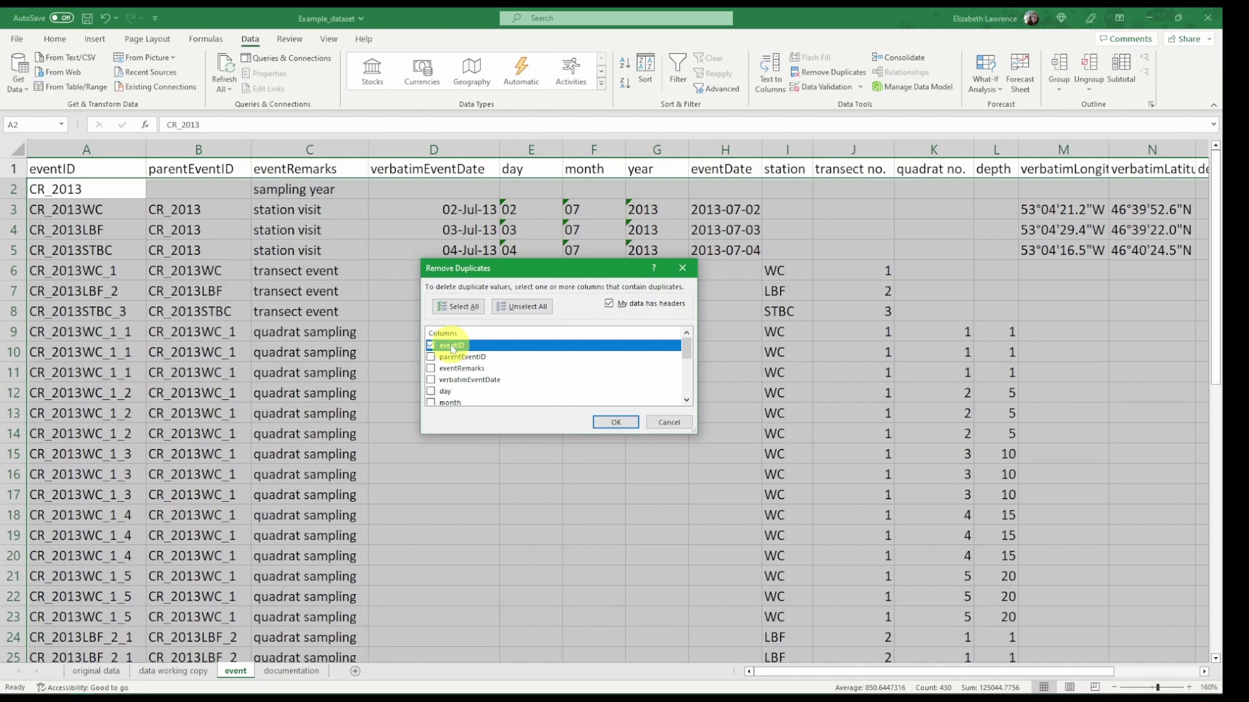
left_click(612, 424)
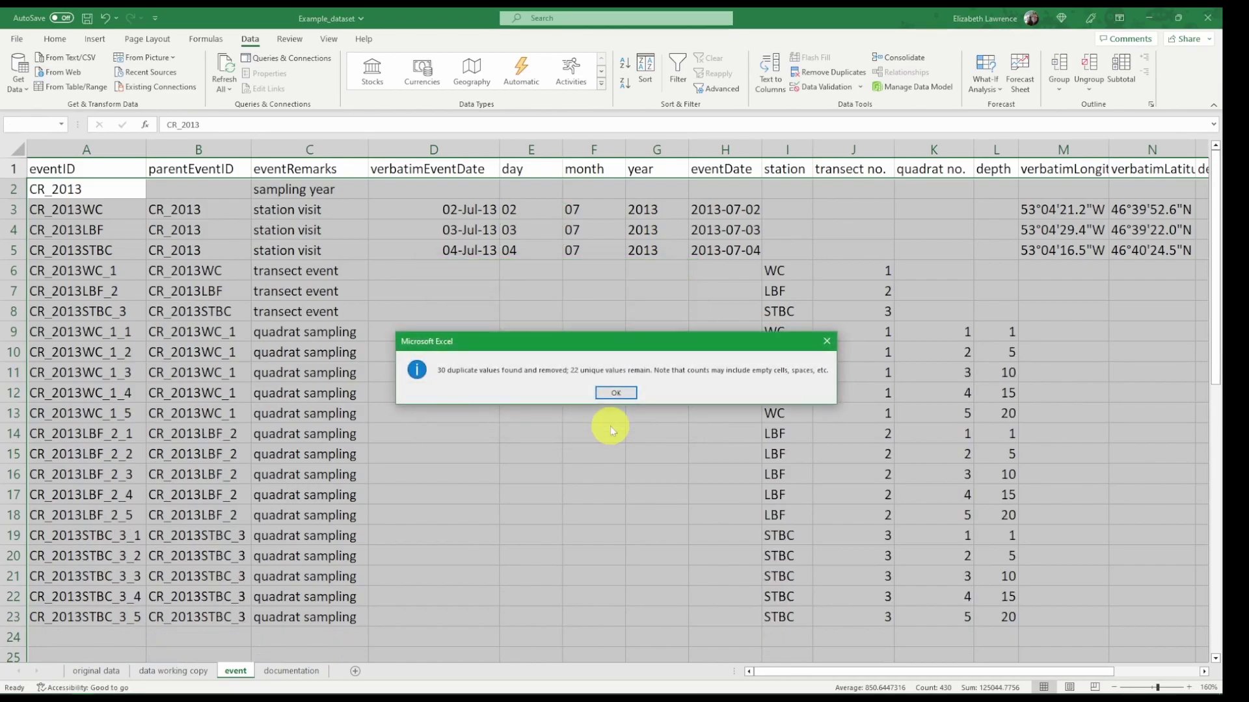
left_click(617, 392)
left_click(511, 317)
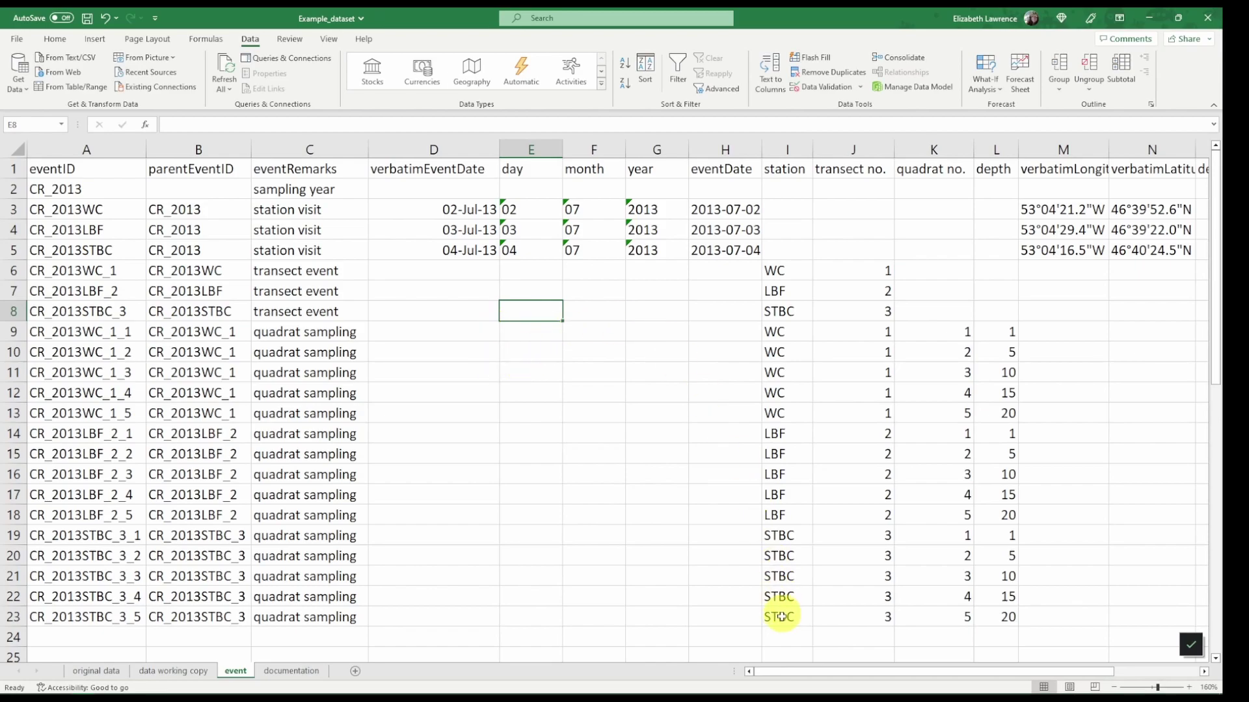
left_click_drag(784, 675, 869, 673)
left_click_drag(505, 174, 698, 171)
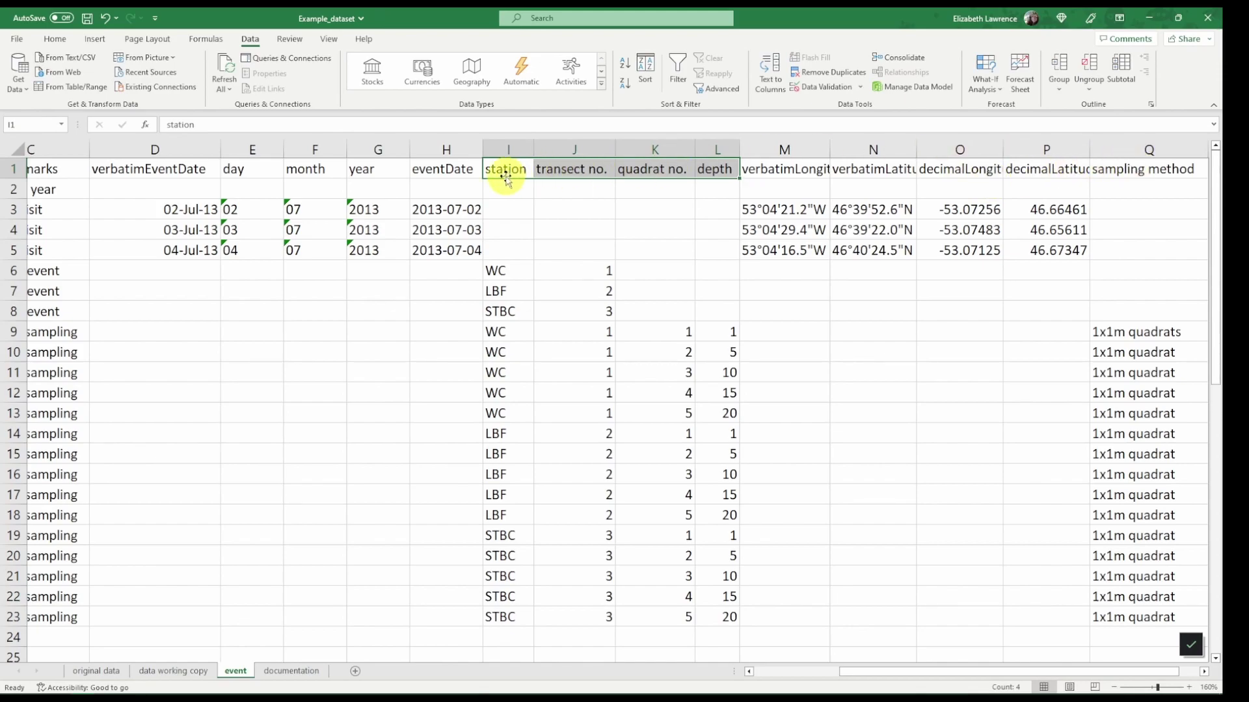
left_click(510, 208)
left_click_drag(514, 172, 637, 170)
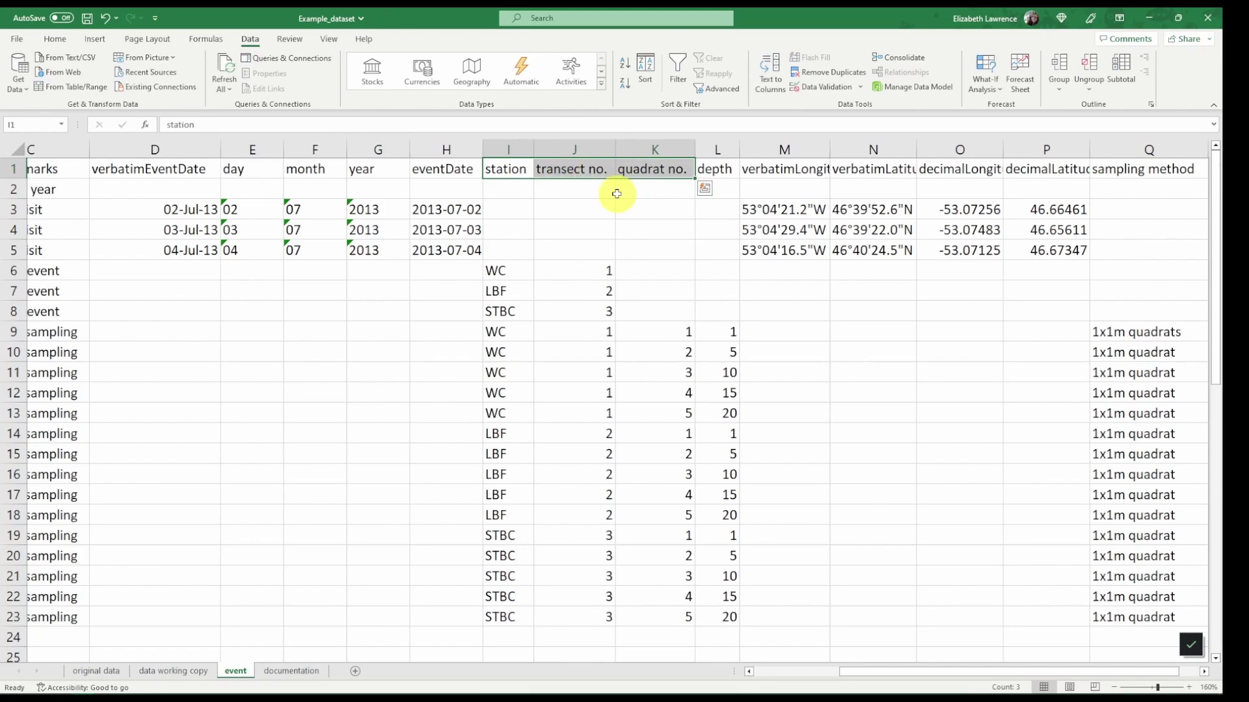
left_click(718, 190)
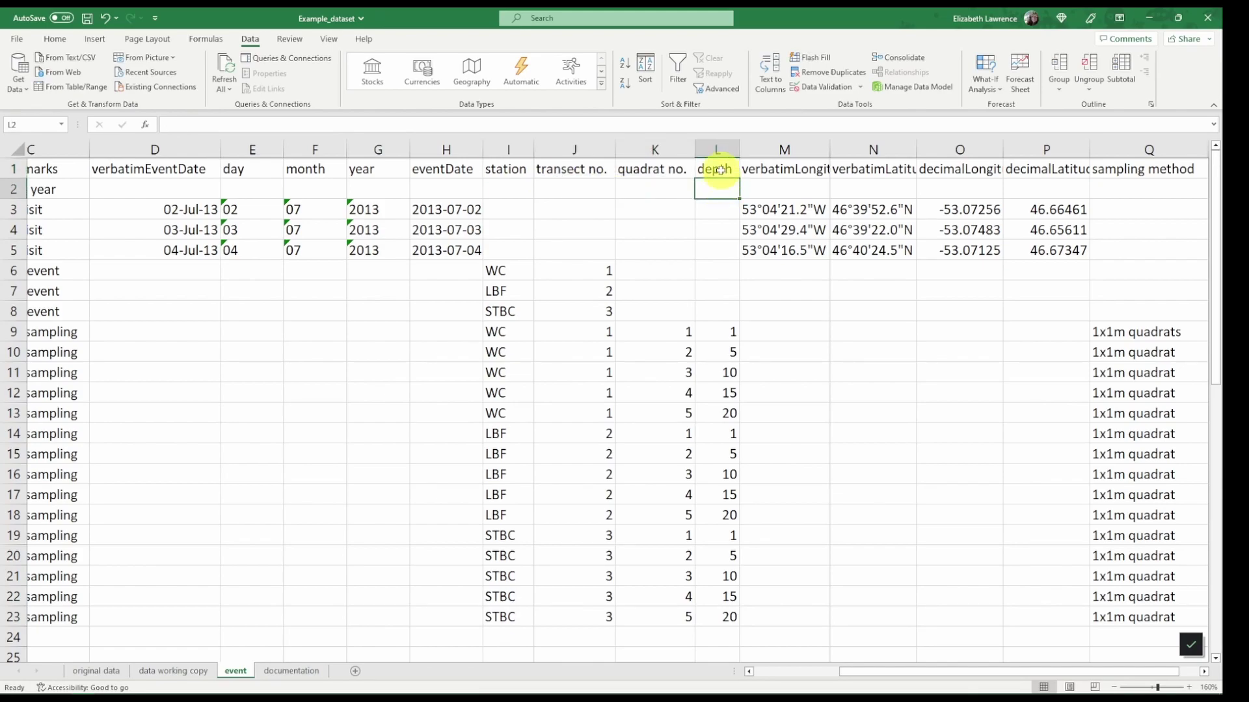
left_click(719, 169)
- Change the L1 depth header to maximumDepthInMeters and autofit column L to show it
left_click(257, 125)
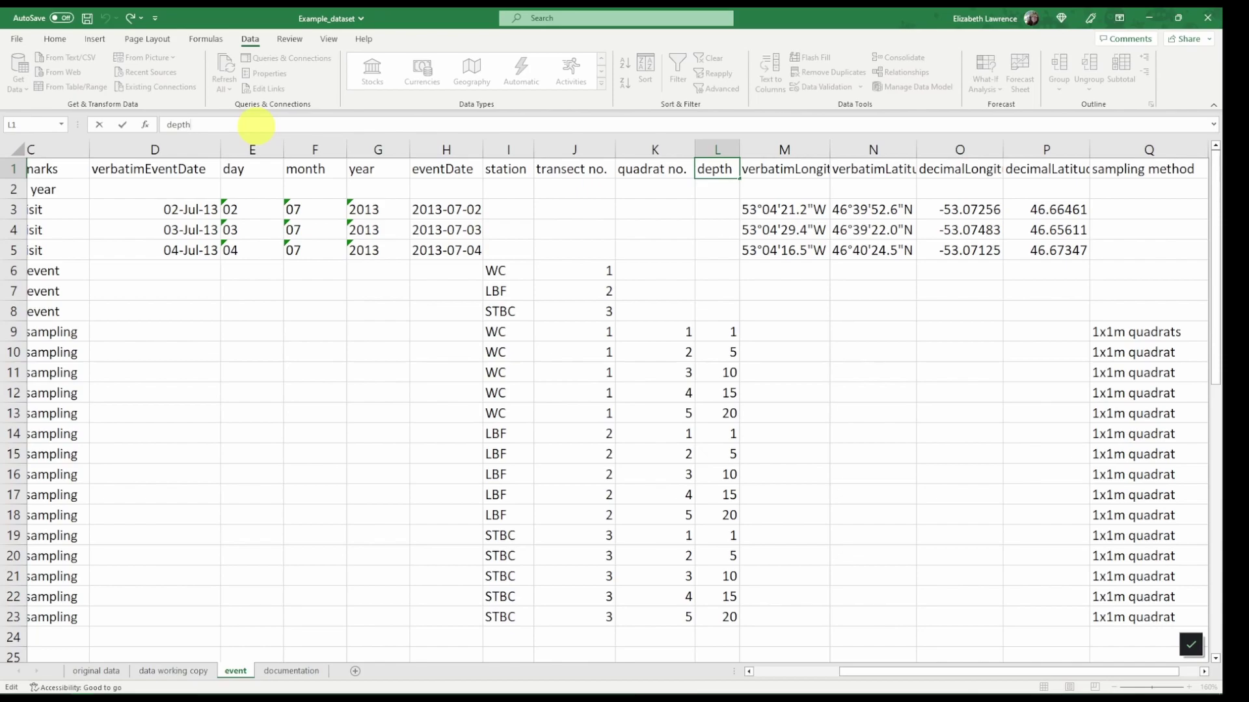
type("maximumDepthIn")
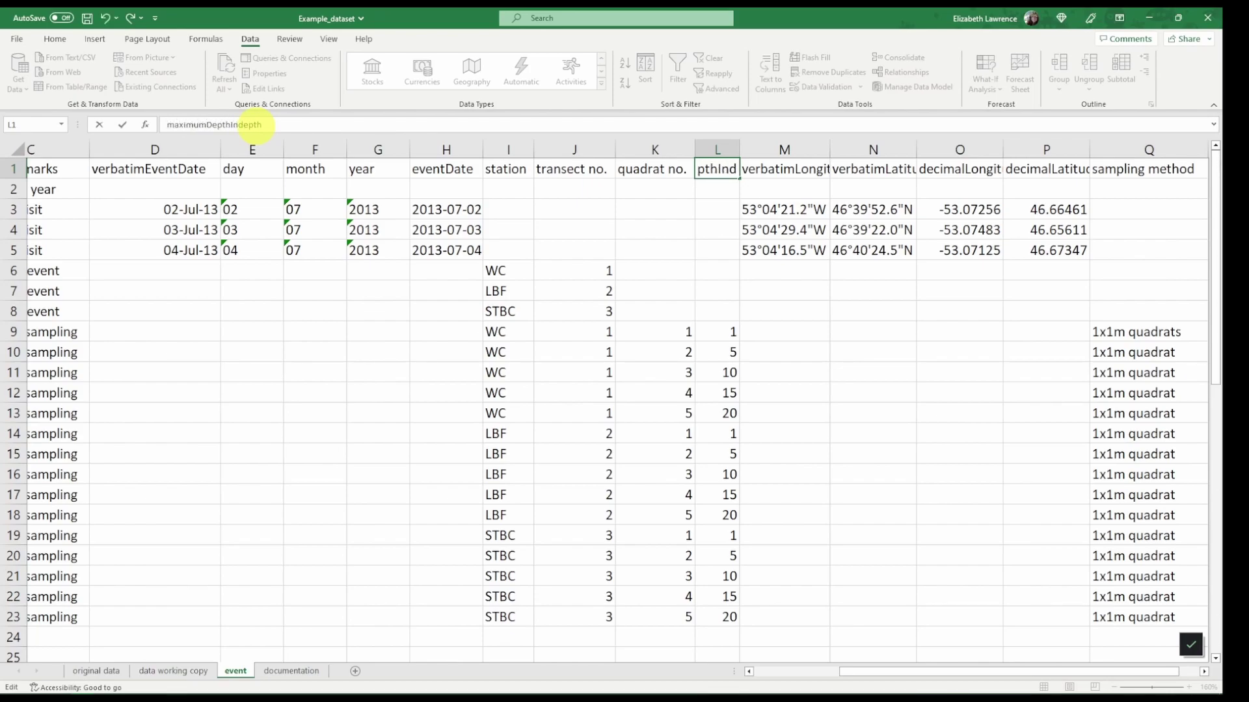
type("Meters")
key("Delete")
key("Delete")
key("Delete")
key("Delete")
key("Delete")
key("Return")
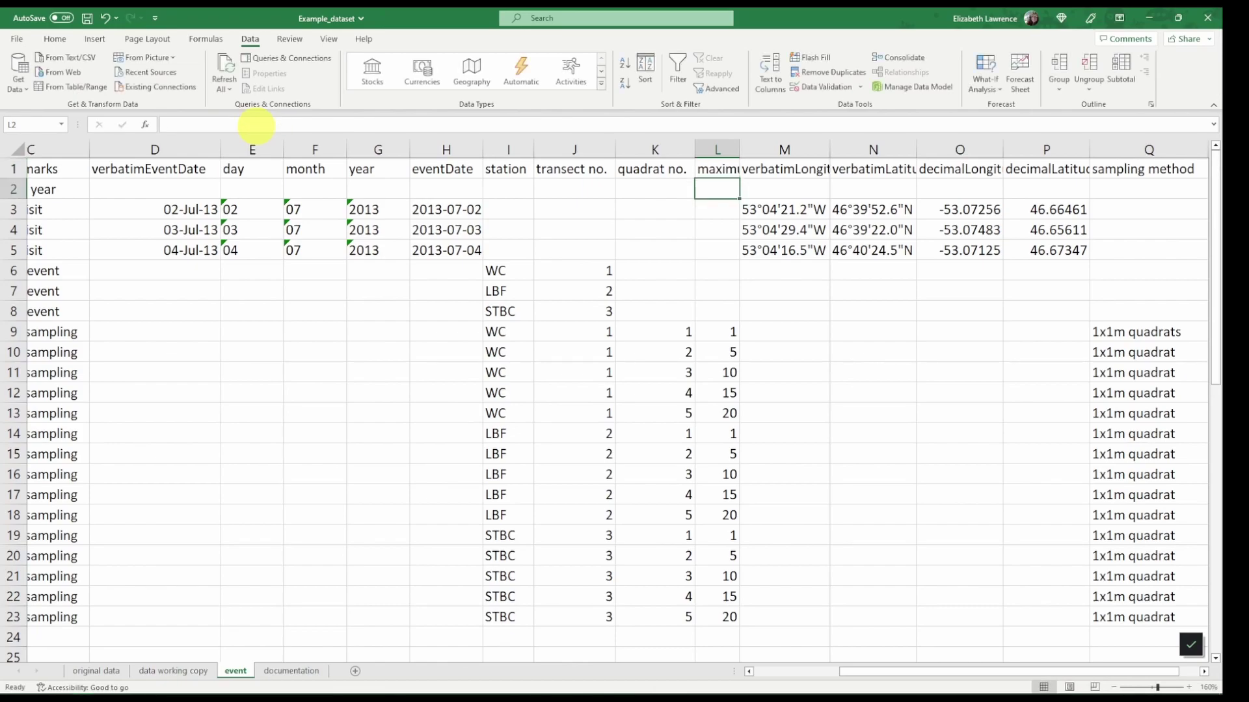
key("Up")
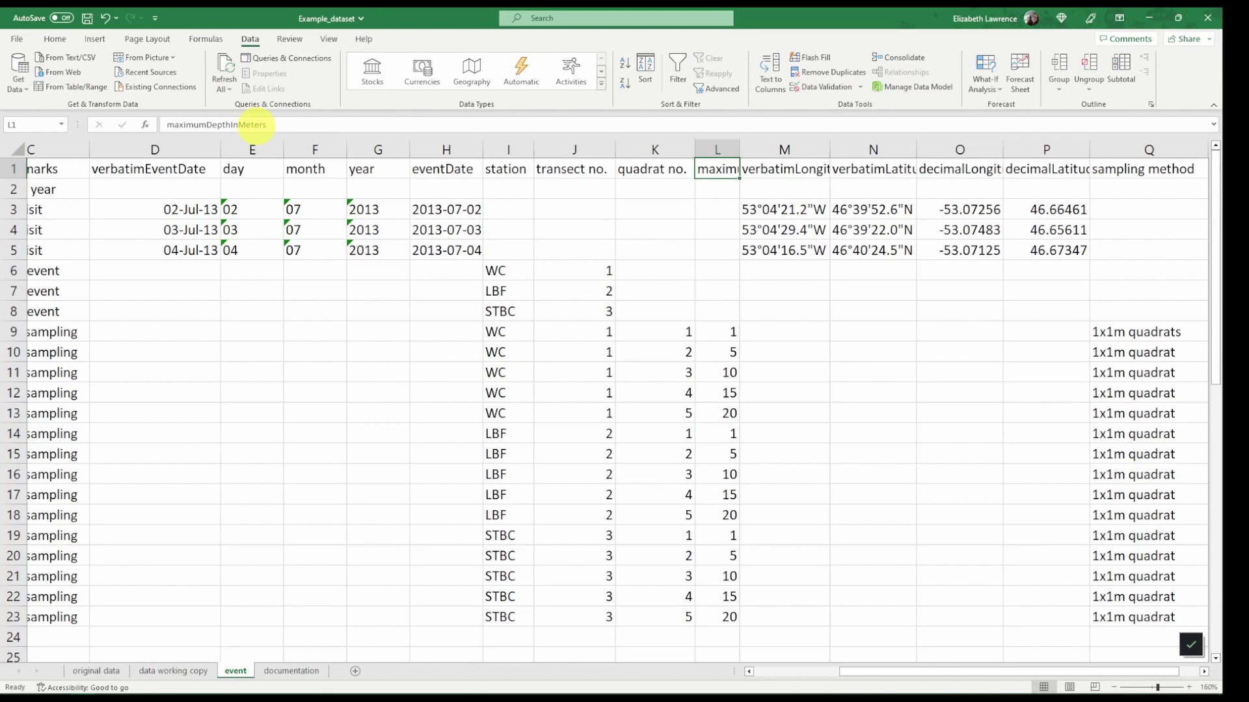
double_click(739, 149)
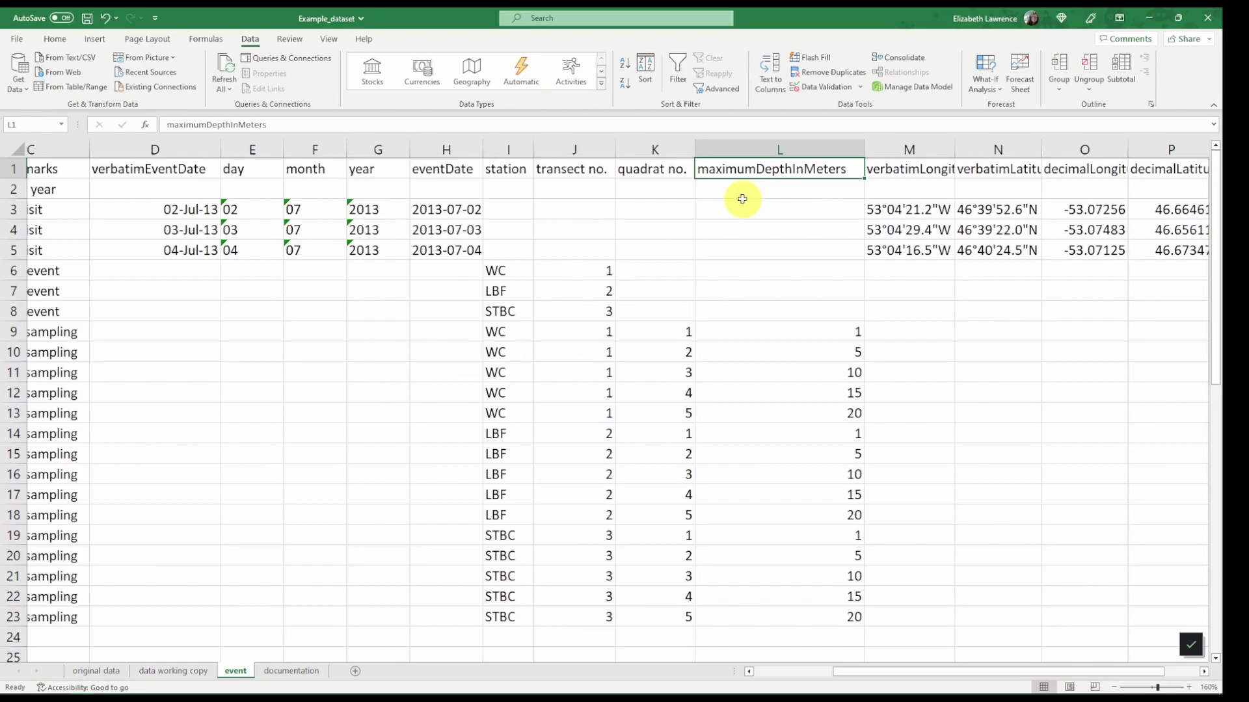
- Enter the headers samplingProtocol, sampleSizeValue and sampleSizeUnit in R1:T1
key("ctrl+Right")
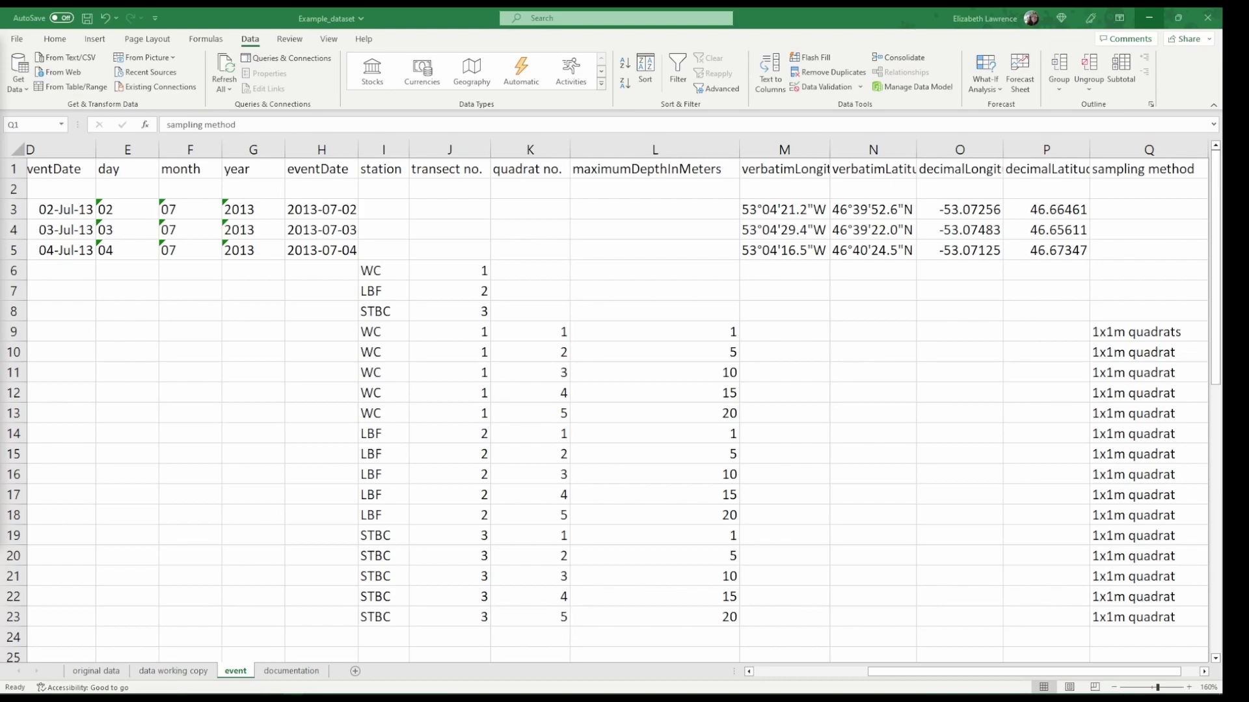
left_click(1203, 672)
left_click(1203, 672)
left_click(1204, 671)
left_click(1203, 672)
left_click(982, 171)
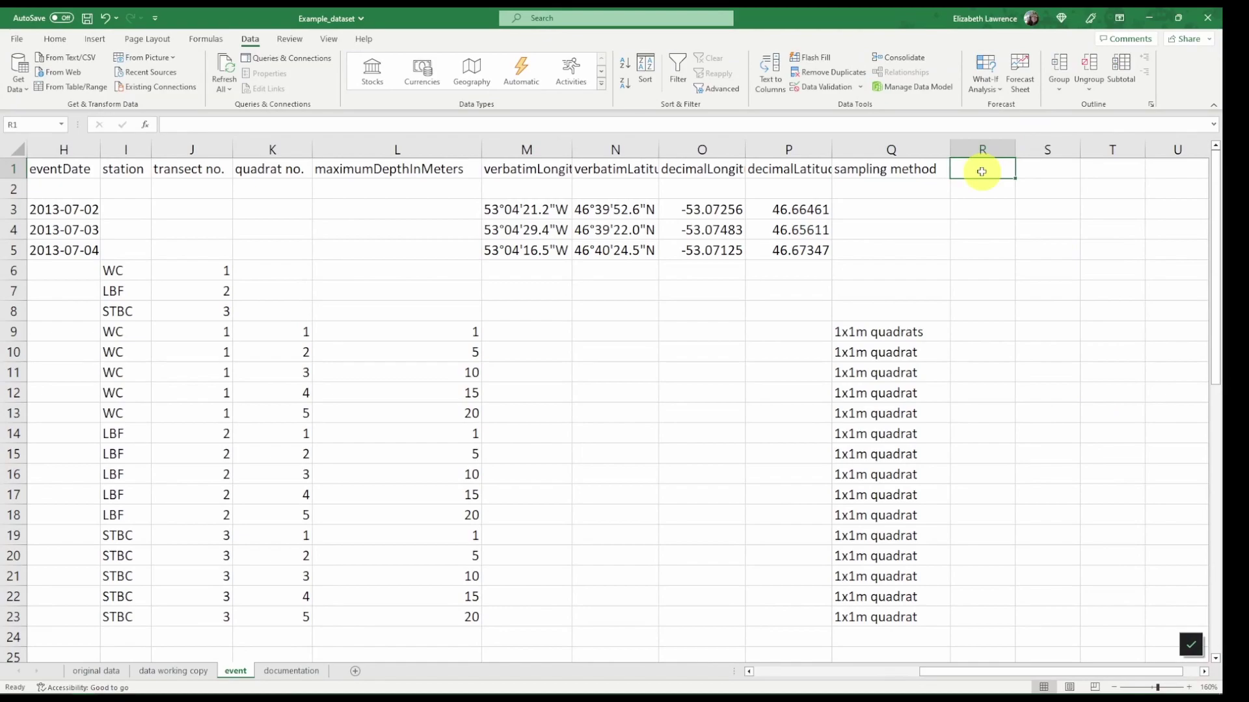
type("samplingP")
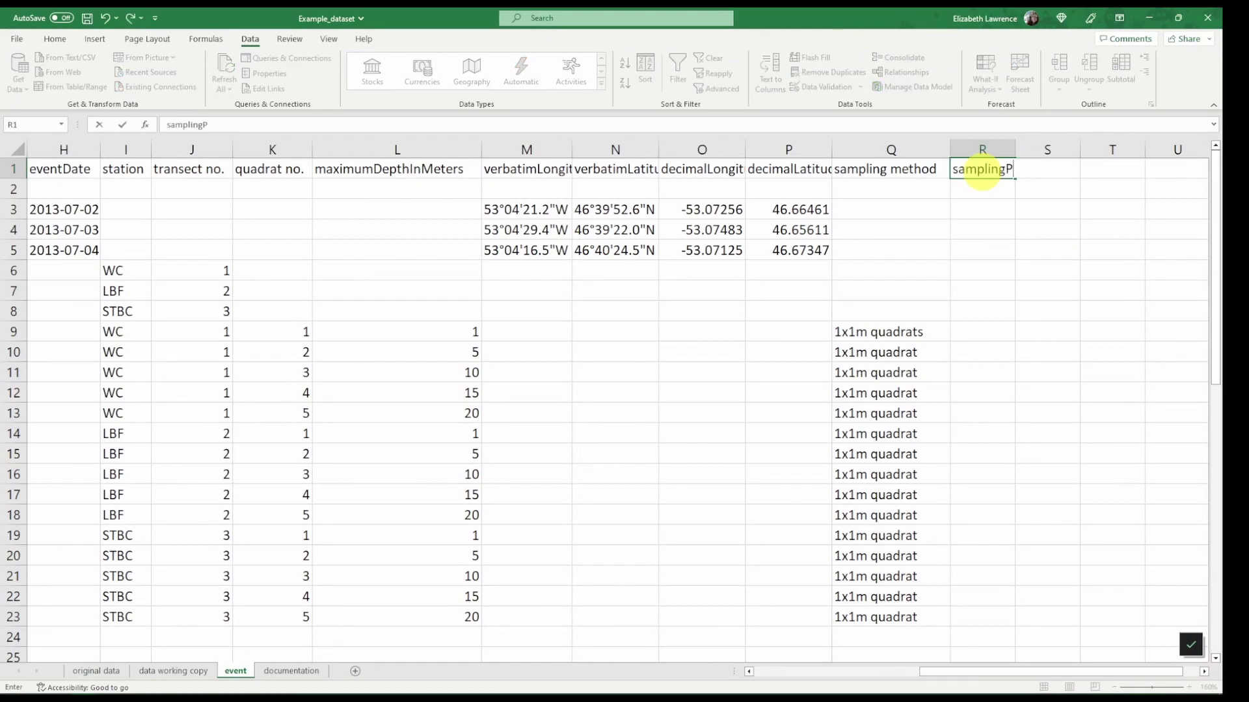
type("rotocol")
key("Tab")
type("sampleSizeValue")
key("Tab")
type("sampleSizeUnit")
key("Return")
- Move samplingProtocol over the sampling method header in Q1, shift the size headers to R1:S1, and autofit column R
left_click(977, 173)
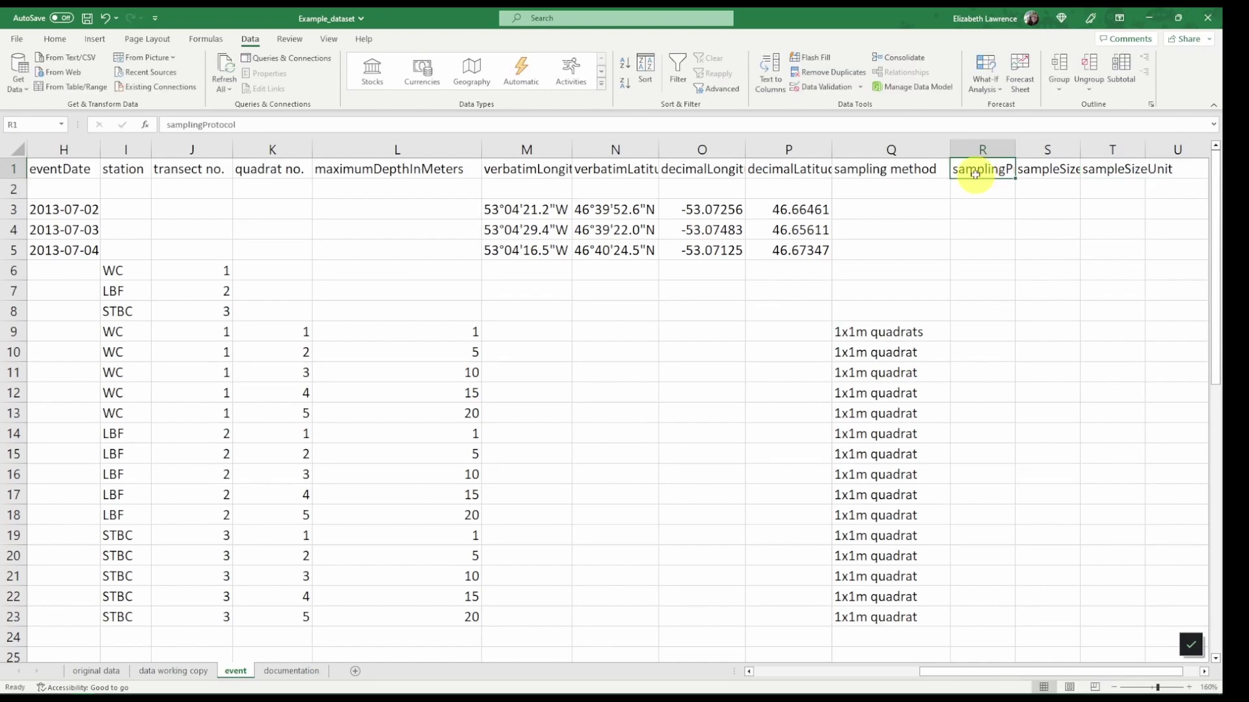
left_click(889, 175)
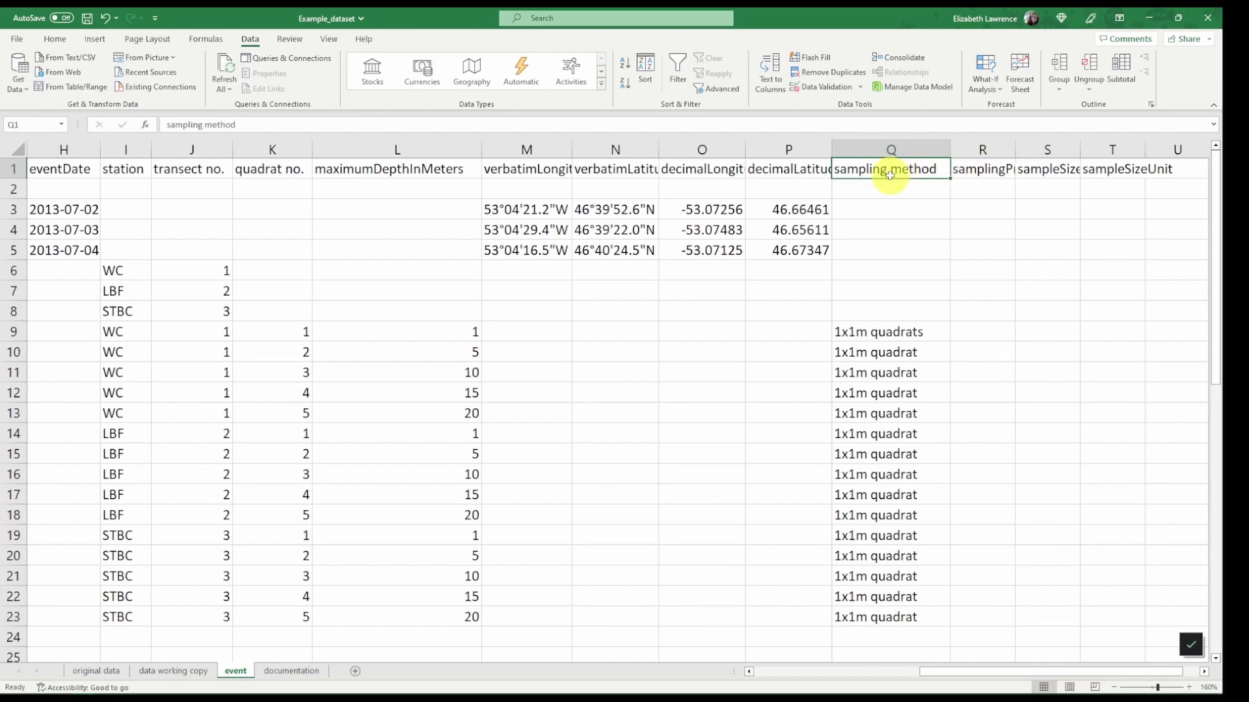
left_click(981, 173)
left_click_drag(973, 180, 899, 180)
left_click(1045, 172)
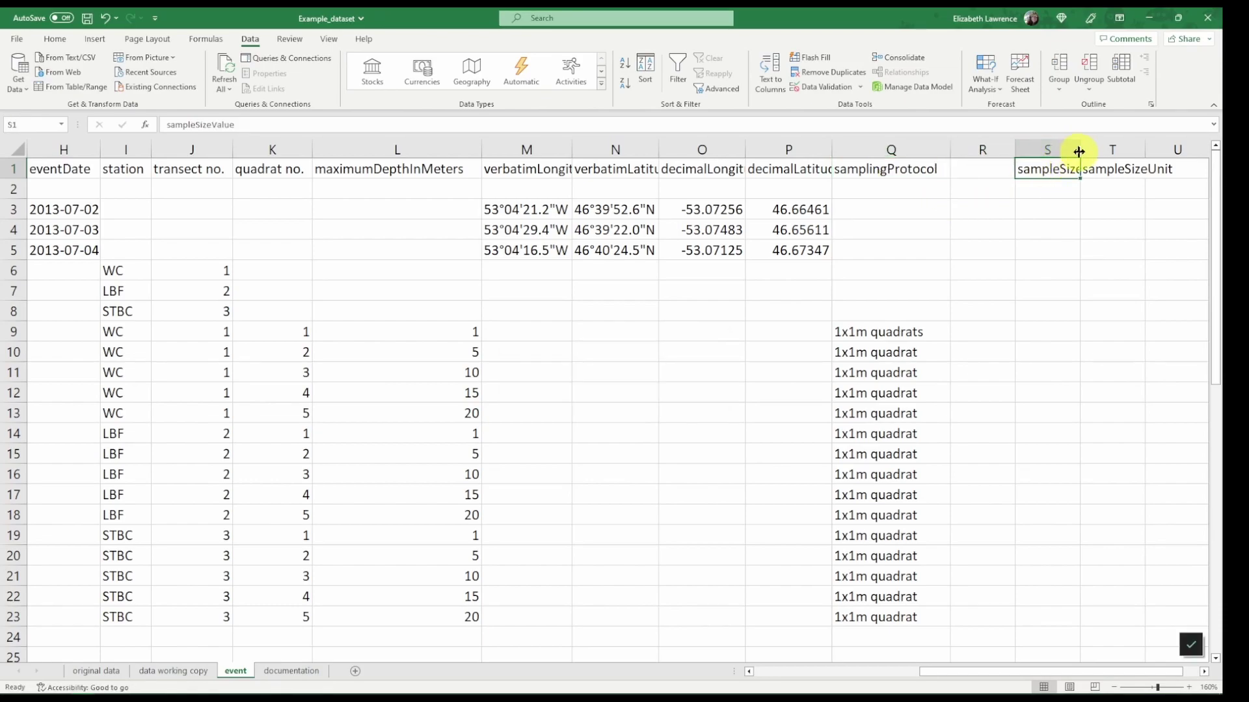
left_click_drag(1040, 170, 997, 179)
double_click(1014, 150)
left_click(1002, 173)
left_click(999, 188)
- Enter sampleSizeValue 1 and sampleSizeUnit 'square metre' from row 9, correcting R10 to 1, then fill down
left_click(982, 330)
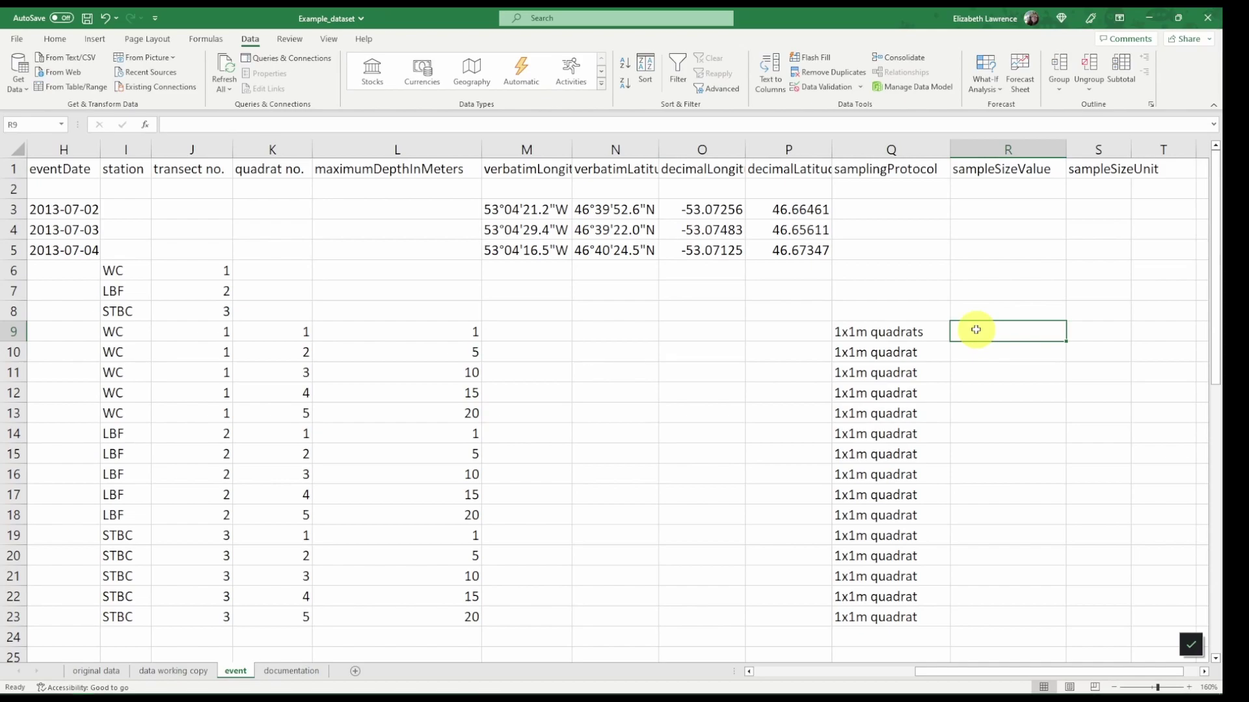
type("1")
key("Tab")
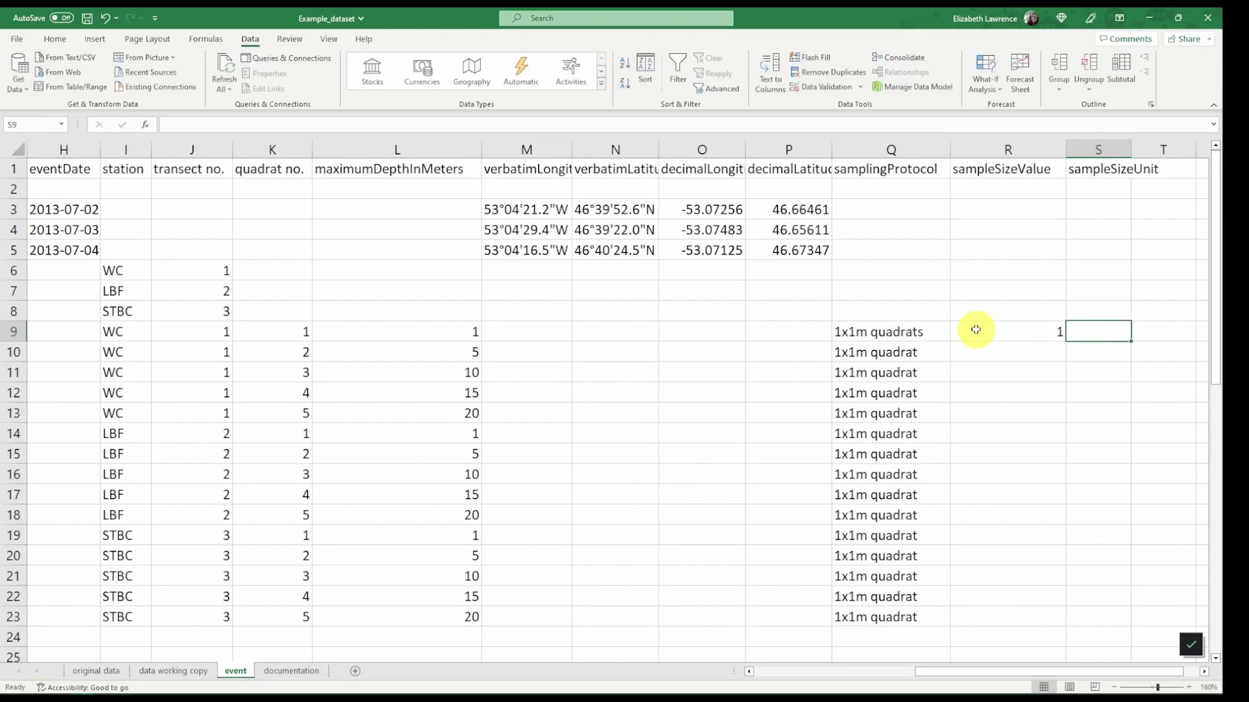
type("square")
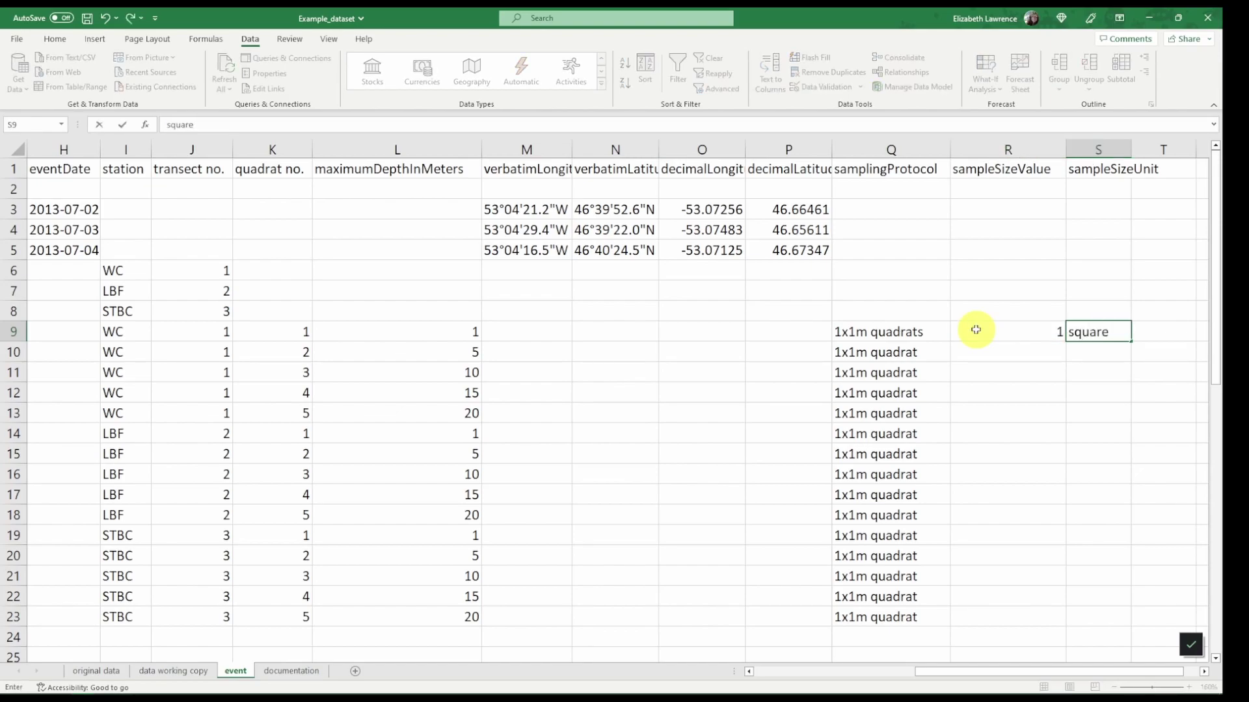
type(" metre")
key("Return")
left_click_drag(1045, 329, 1123, 365)
left_click(1033, 330)
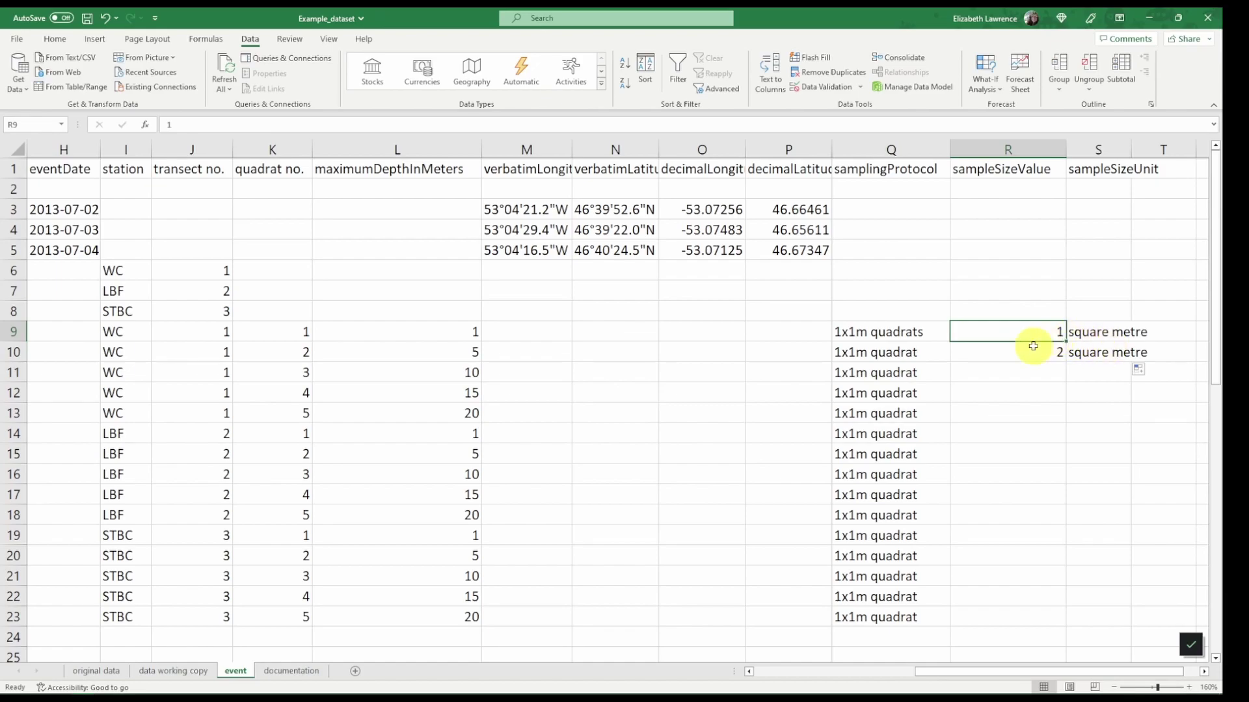
left_click(1033, 346)
type("1")
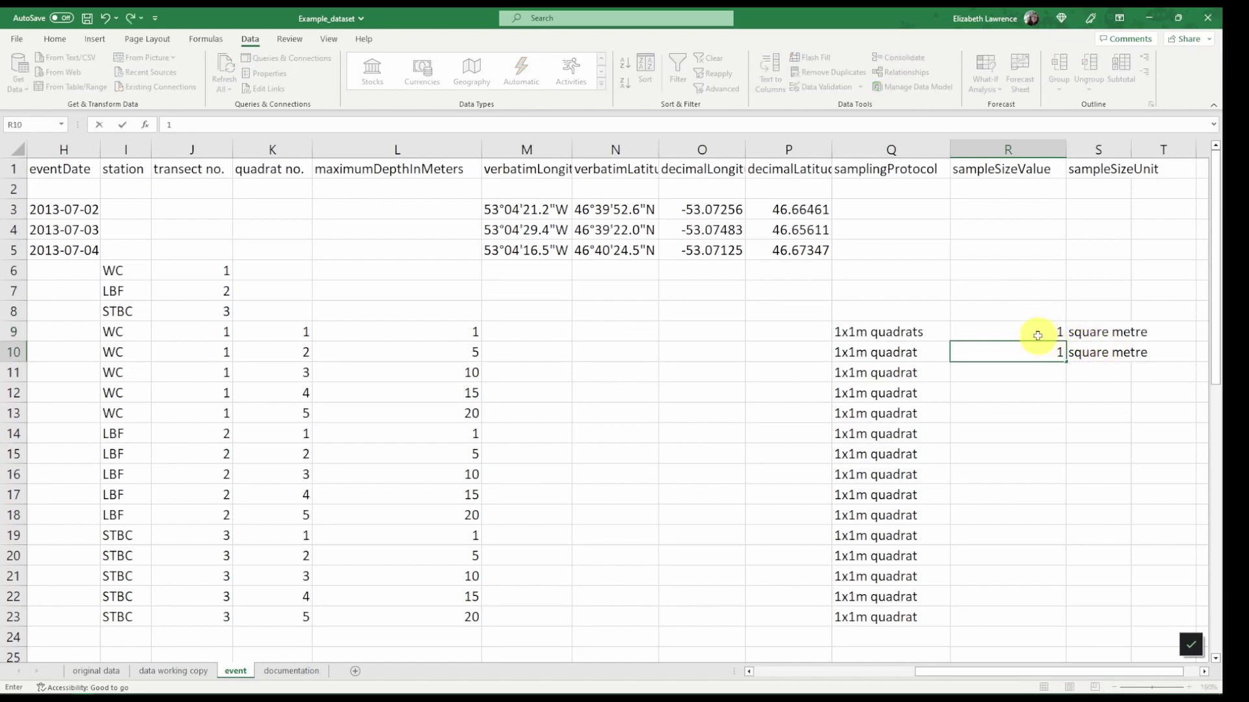
left_click_drag(1037, 336, 1126, 624)
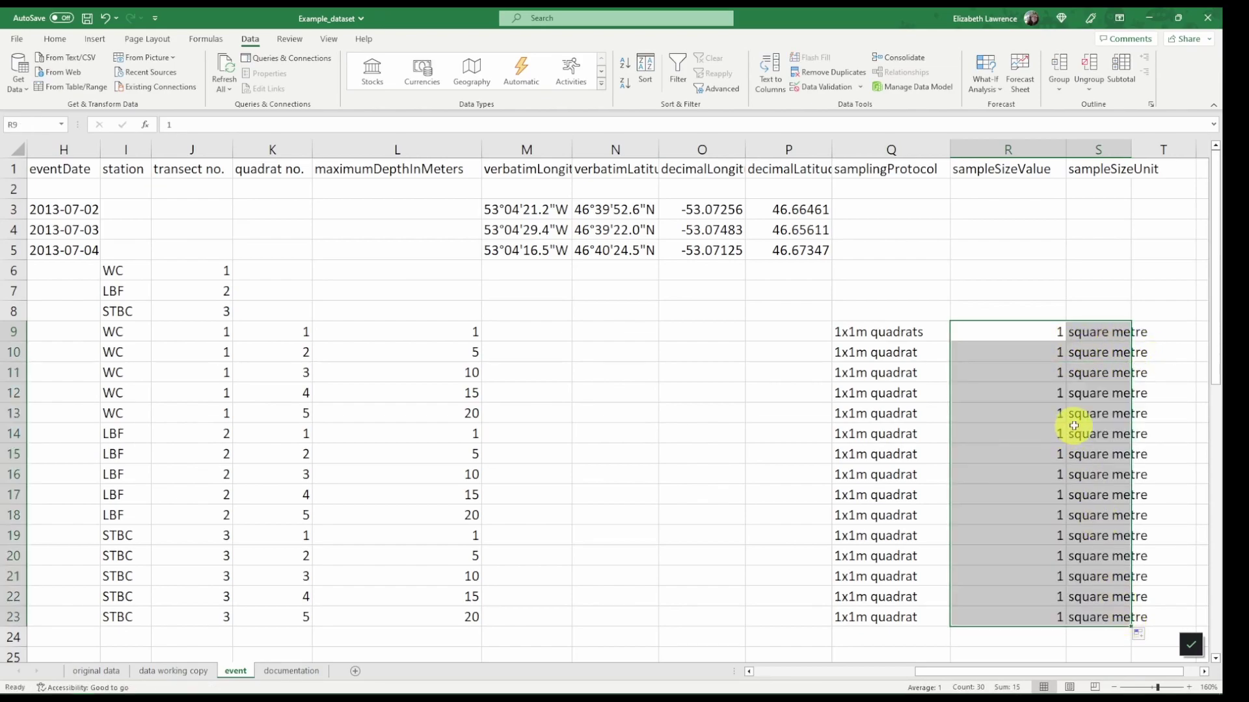
- On the documentation sheet, log 'sampling method' renamed to 'samplingProtocol' in a new row
left_click(1074, 425)
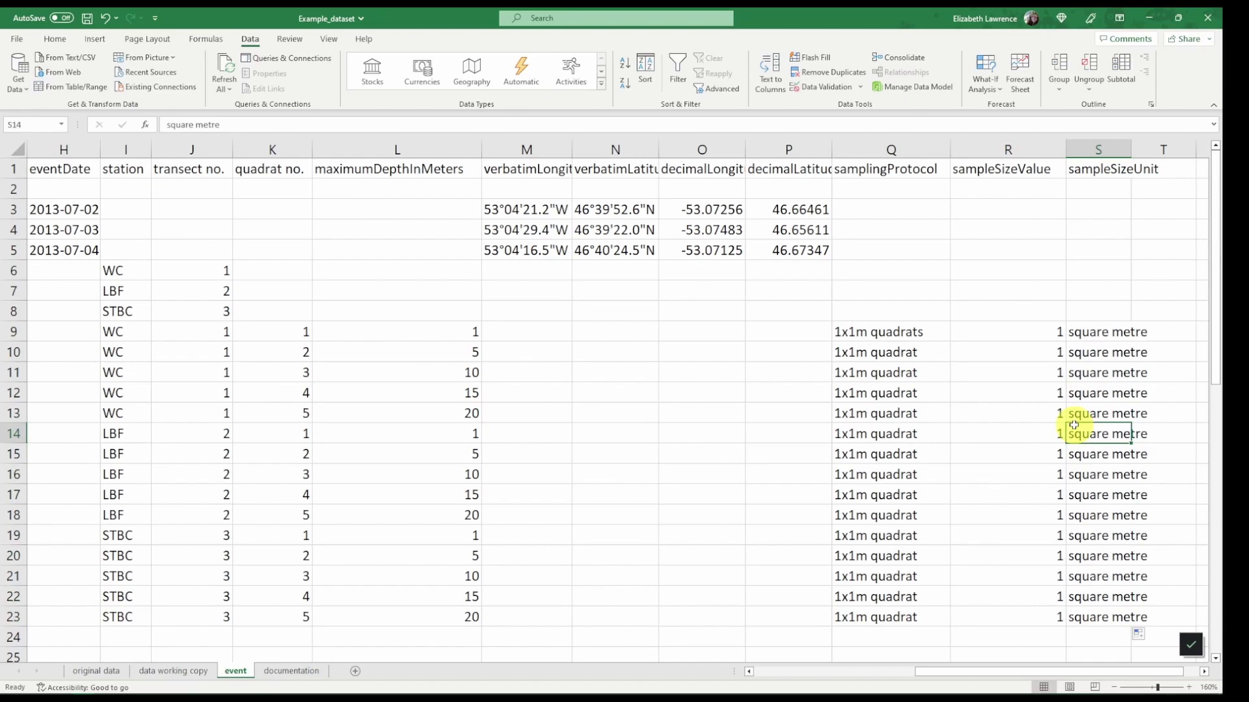
left_click(291, 670)
left_click(114, 241)
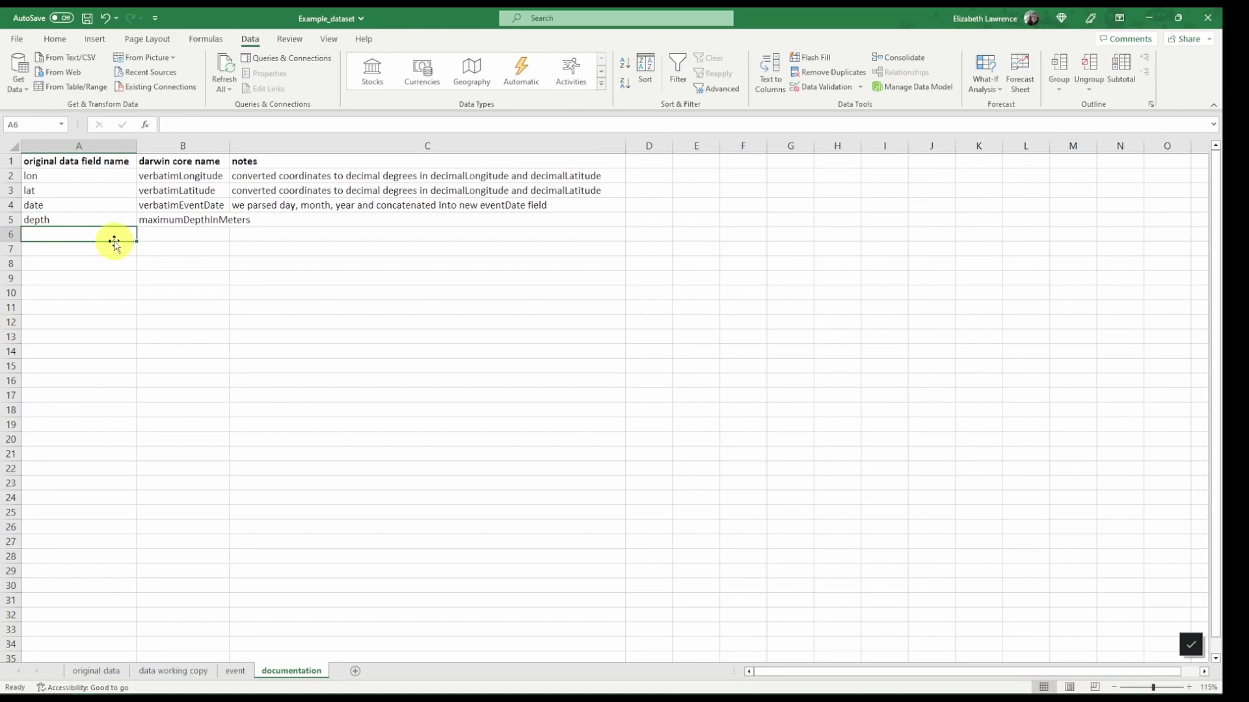
type("samplinbg me")
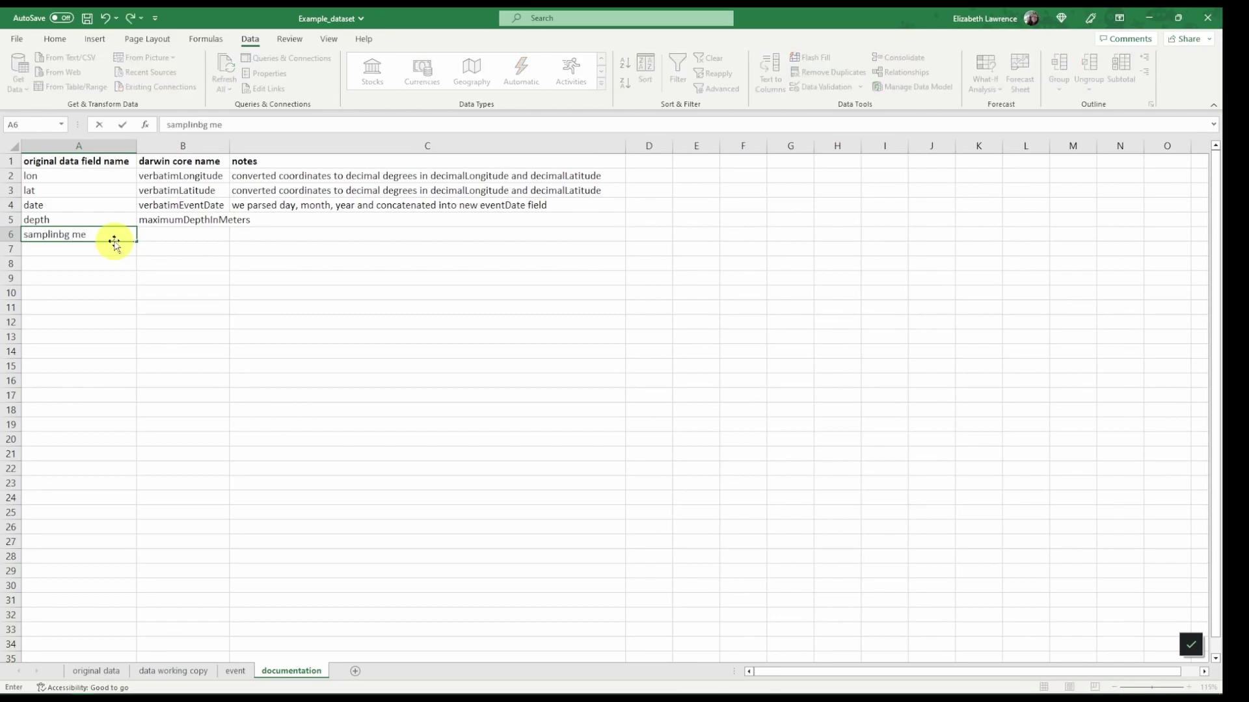
key("BackSpace")
key("BackSpace")
key("BackSpace")
key("BackSpace")
key("BackSpace")
type("g method")
key("Tab")
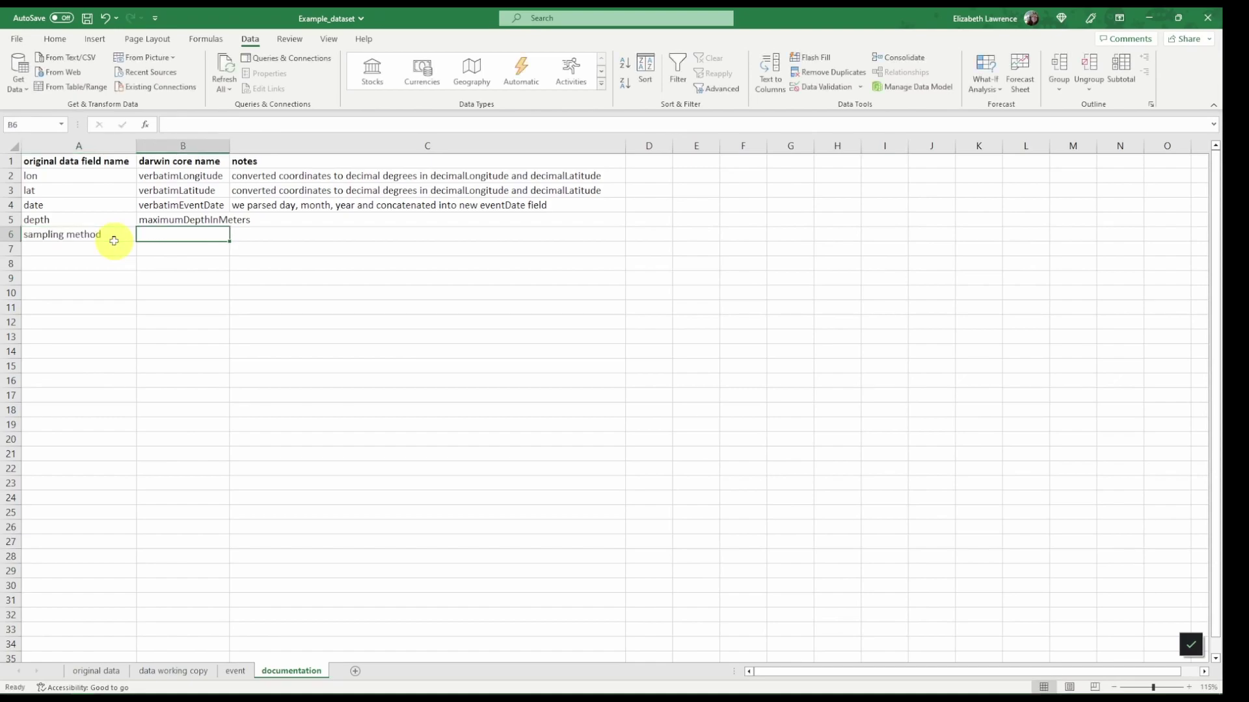
type("samplingProtocol")
key("Return")
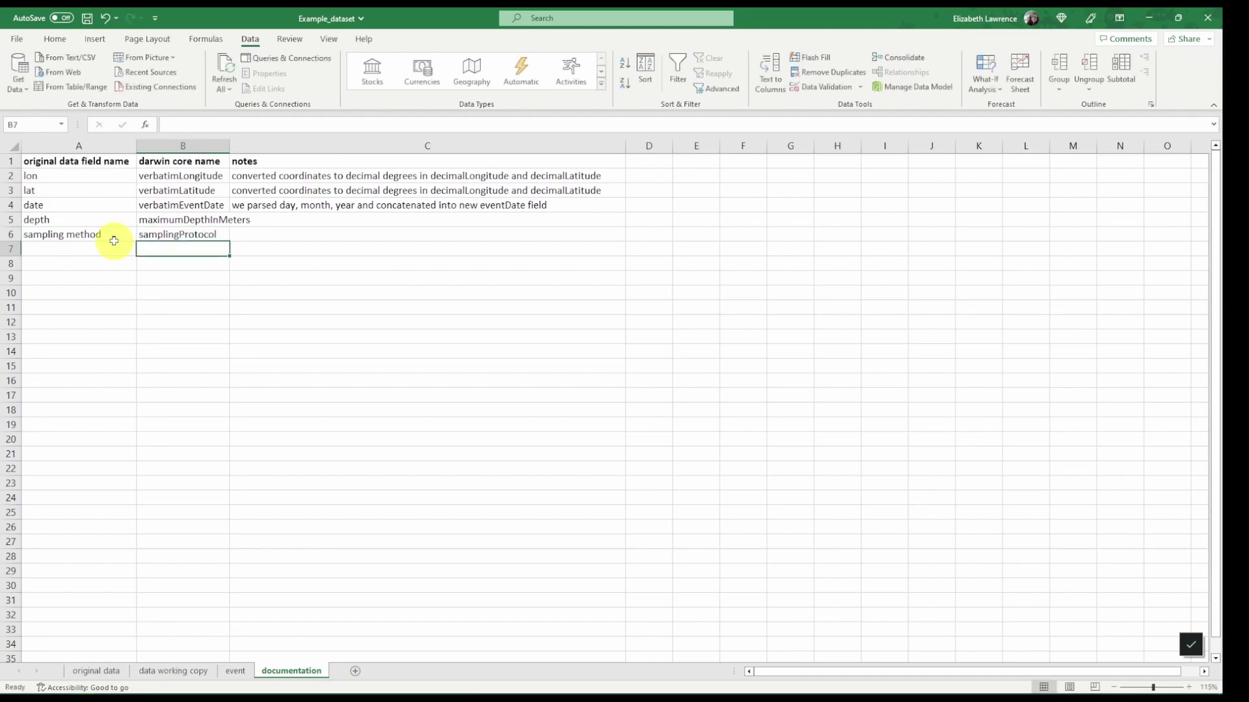
- Add the note 'added sampleSizeValue and sampleSizeUnit based on protocol' to that row
key("Tab")
key("Up")
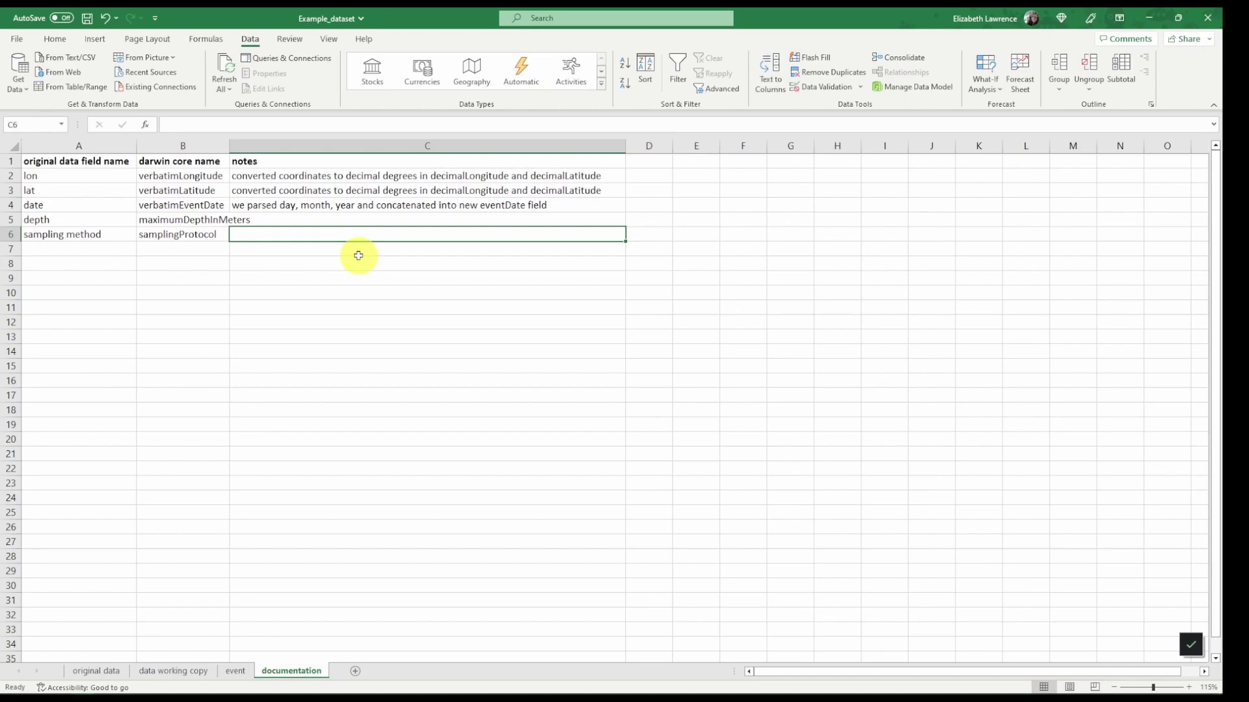
type("added")
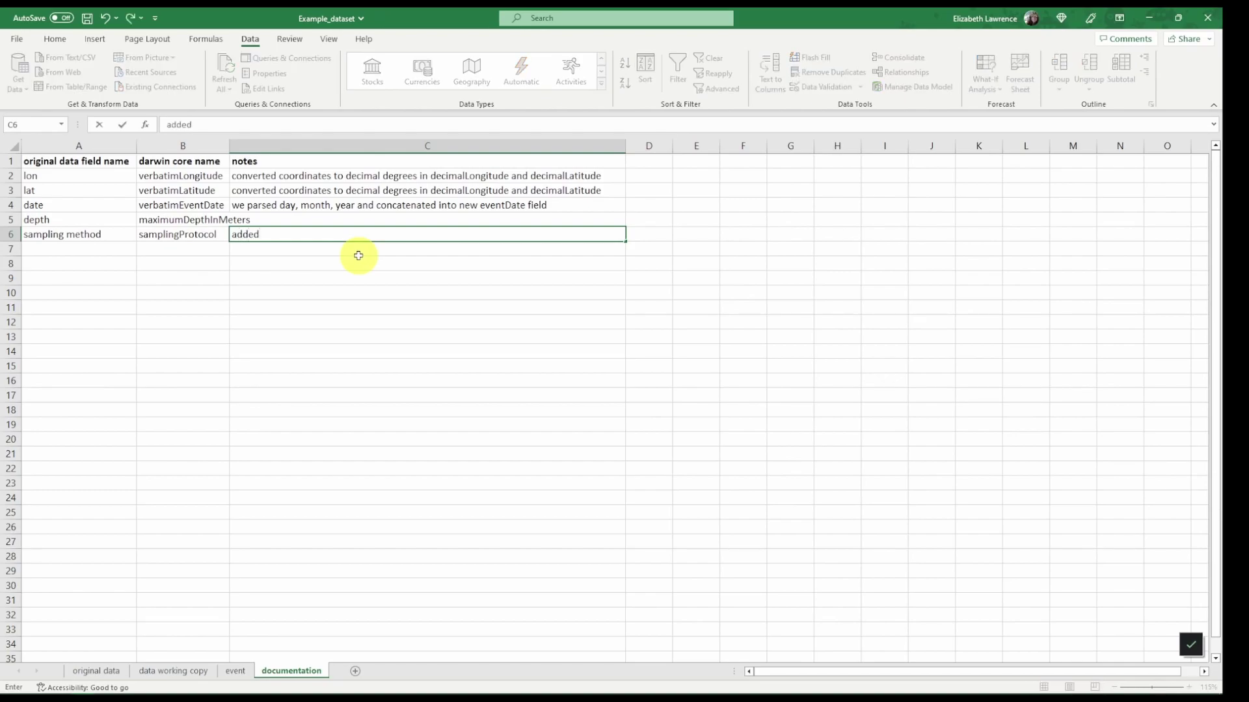
type(" sampleSizeValue and ")
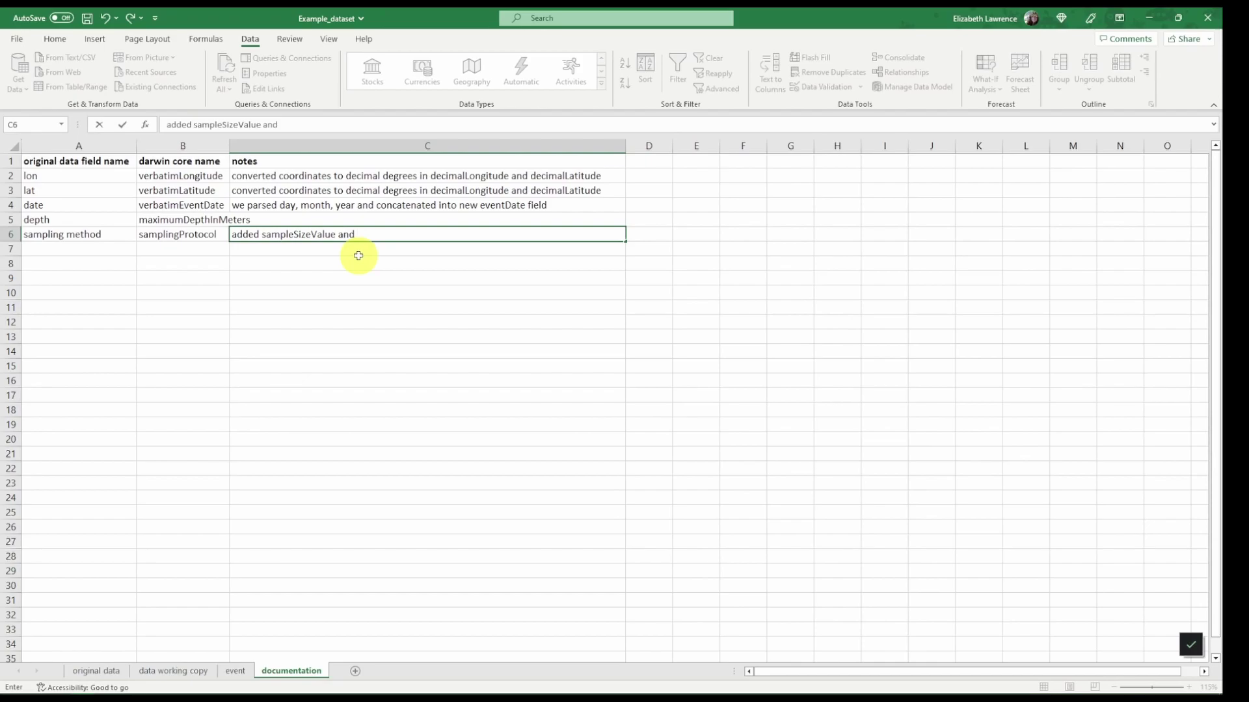
type("sampleSizeUnit")
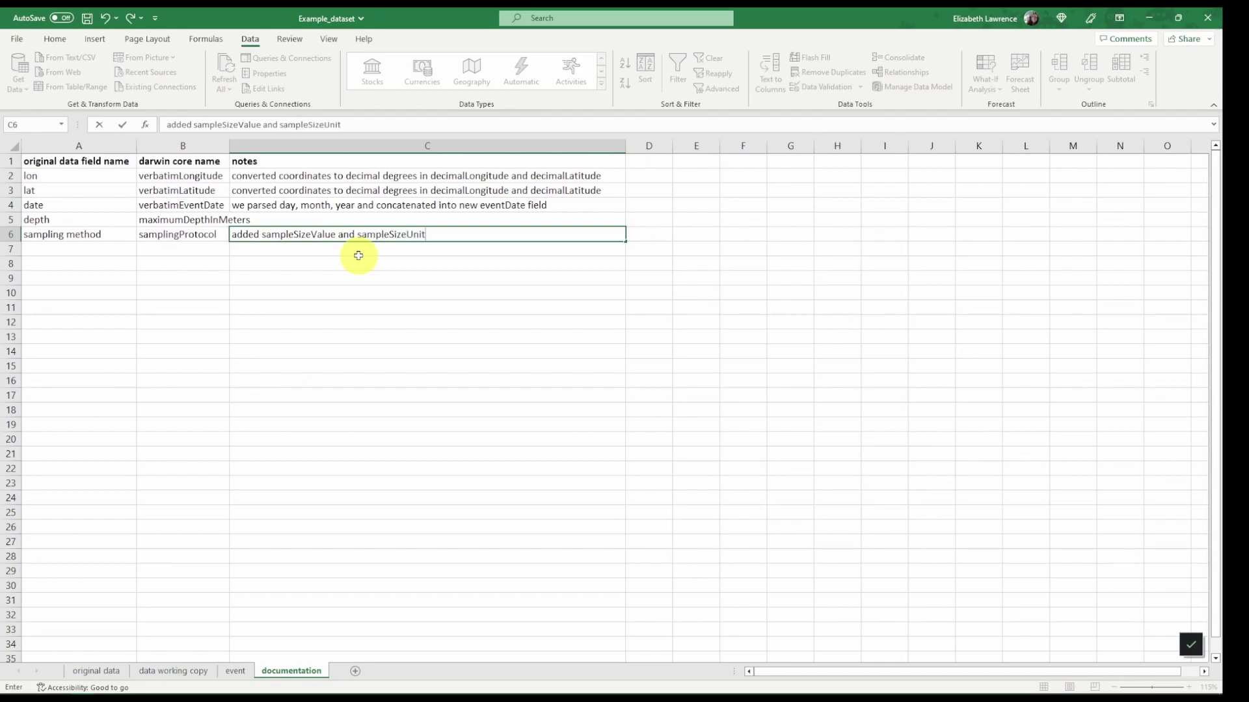
type(" based on protocol")
key("Return")
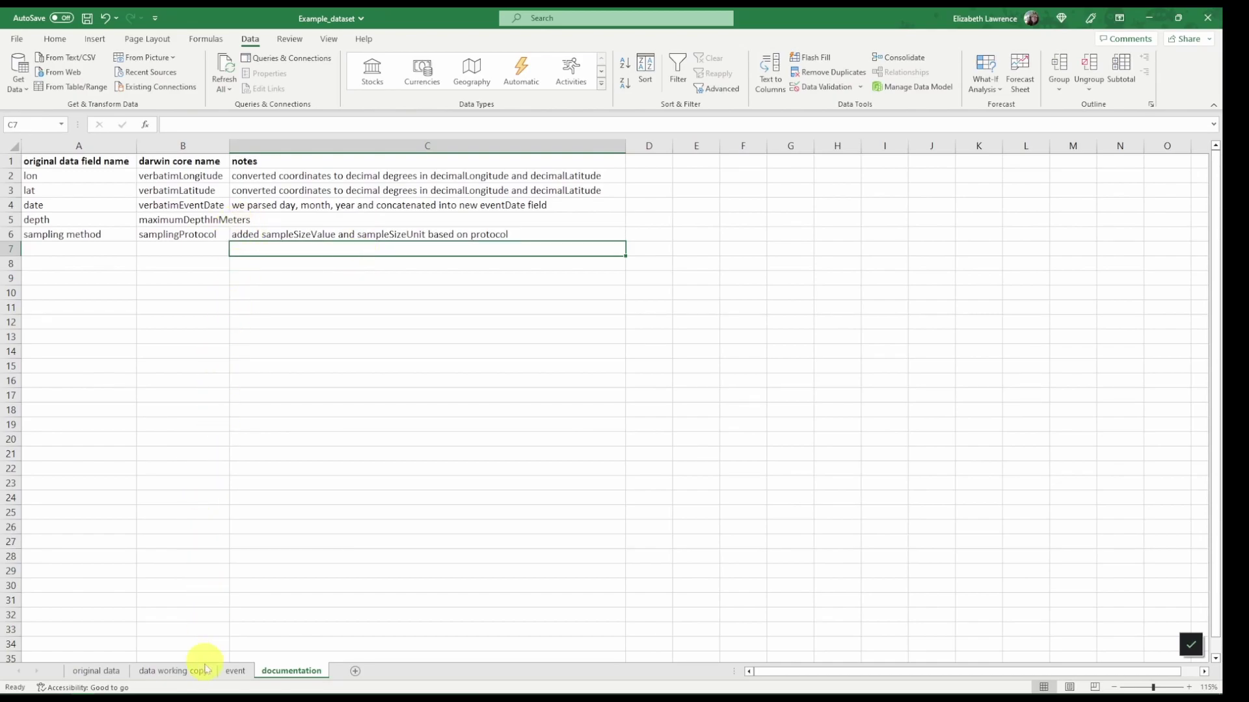
- Go back to the event sheet and scroll left to columns A–N, including parentEventID and eventRemarks
left_click(234, 672)
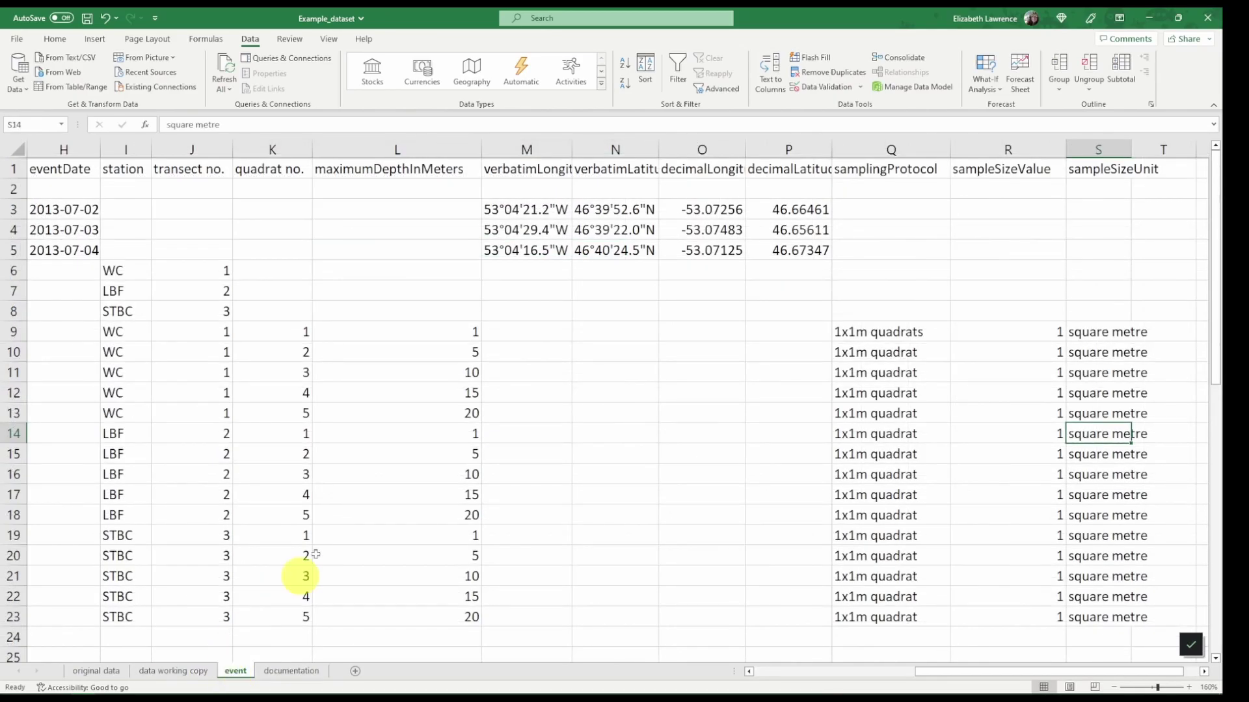
left_click(524, 278)
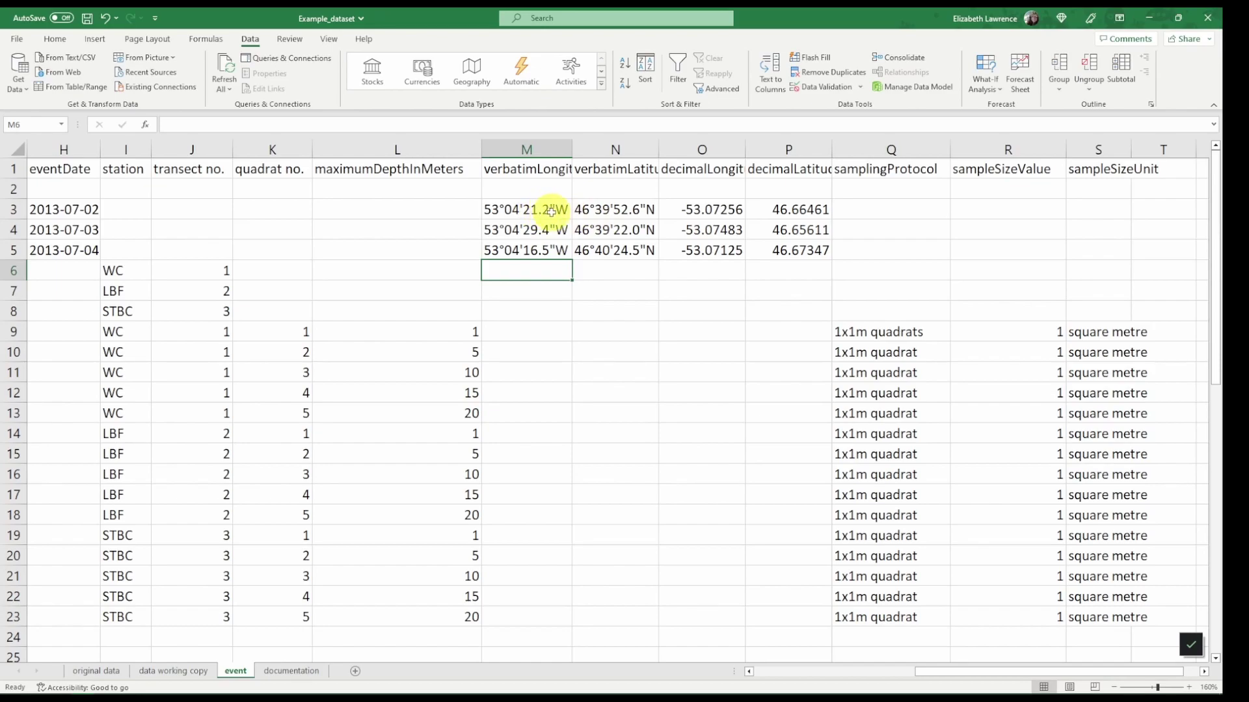
left_click_drag(935, 671, 794, 683)
left_click_drag(263, 274, 257, 311)
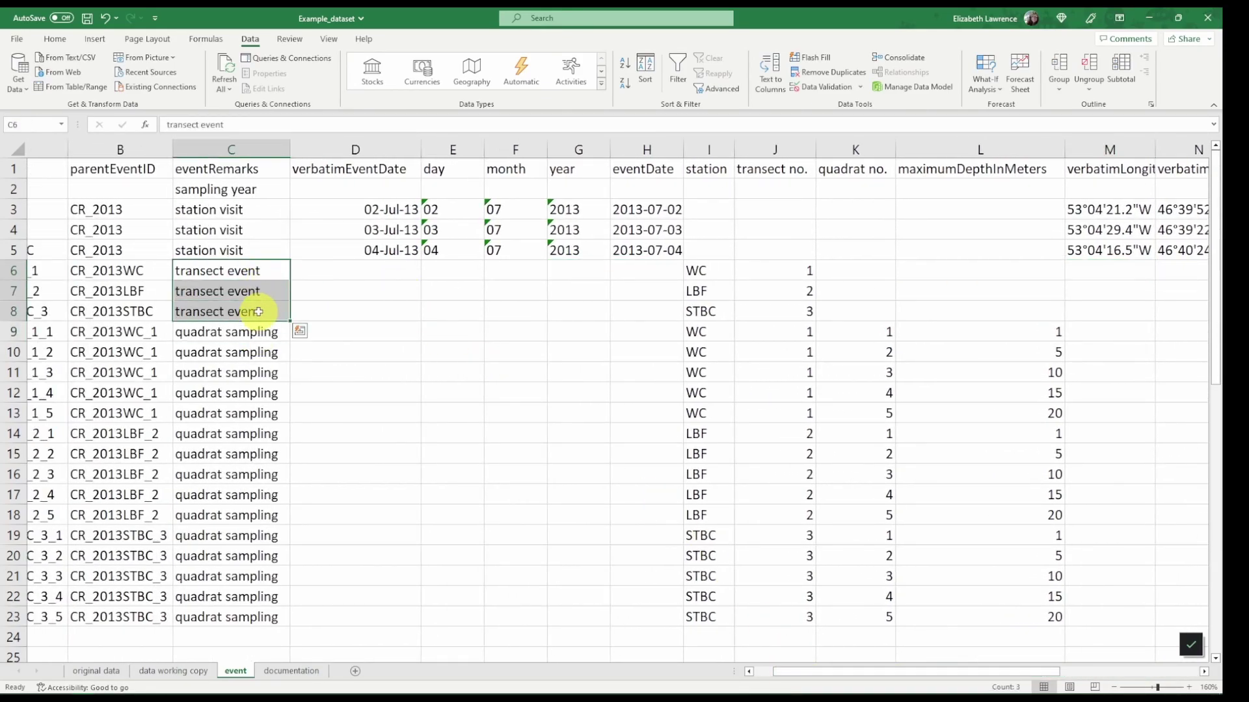